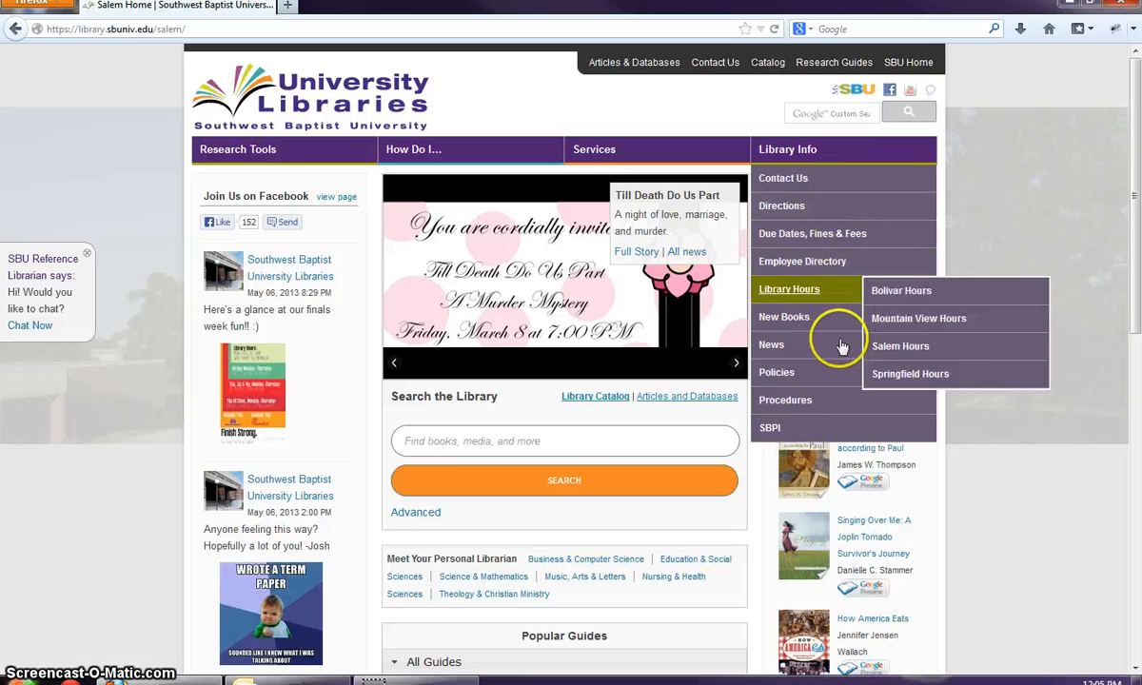
# - Keep Salem as the chosen library on the site homepage
pyautogui.moveTo(868, 204)
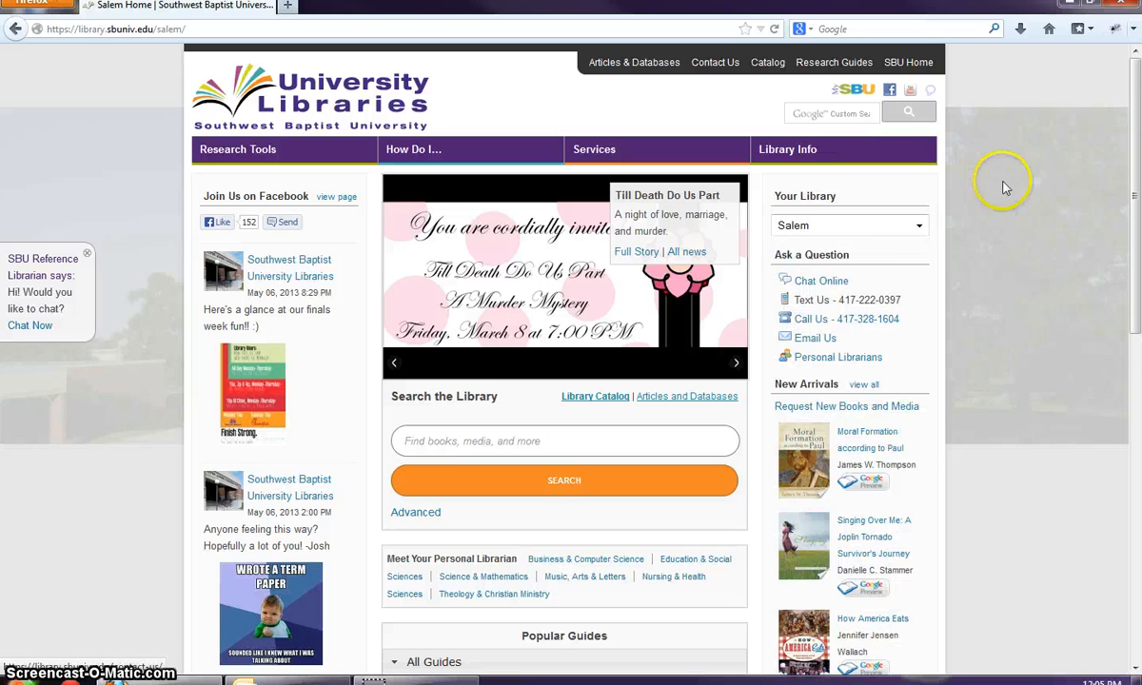
pyautogui.click(870, 229)
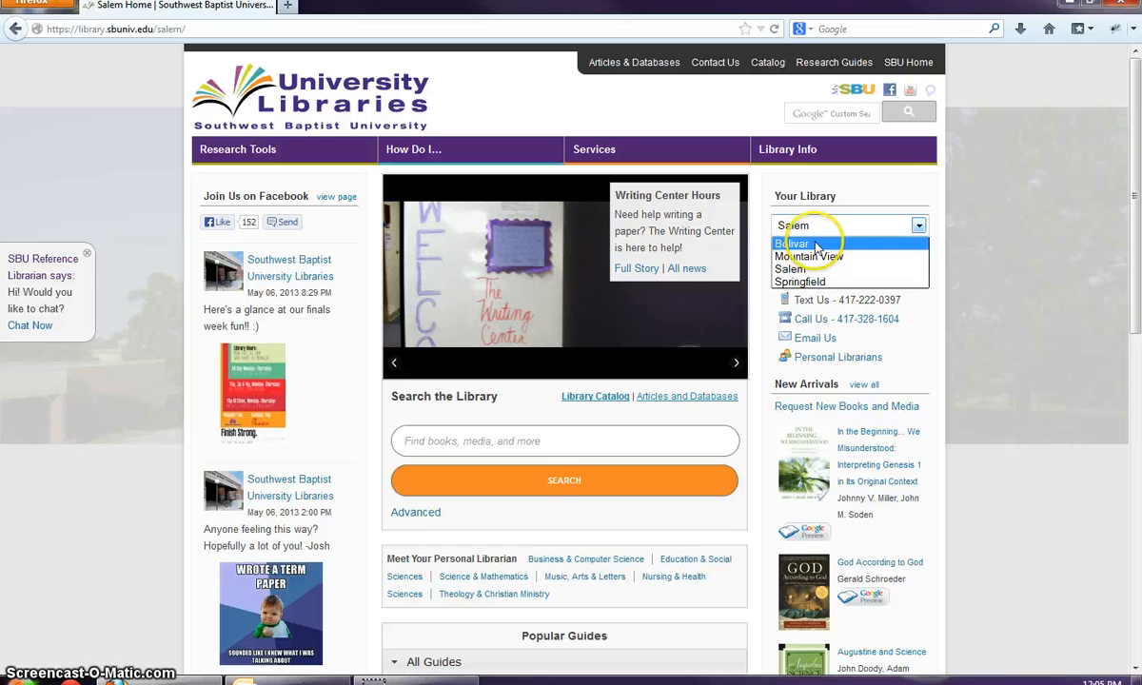
pyautogui.click(984, 255)
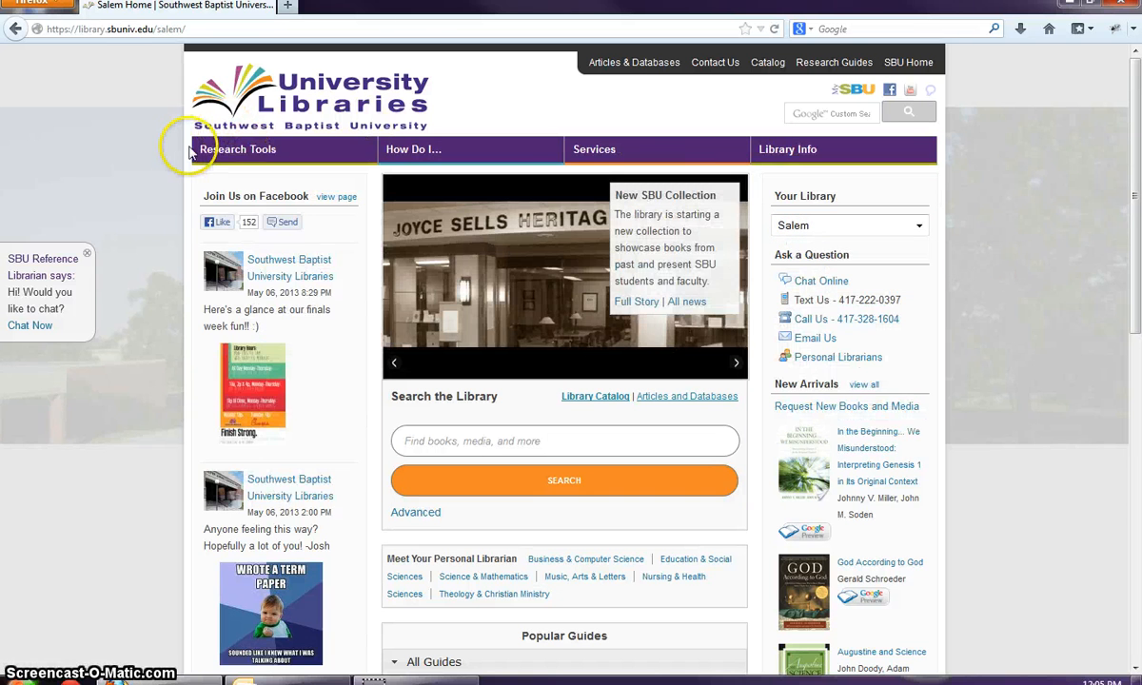
pyautogui.scroll(-15, 204, 331)
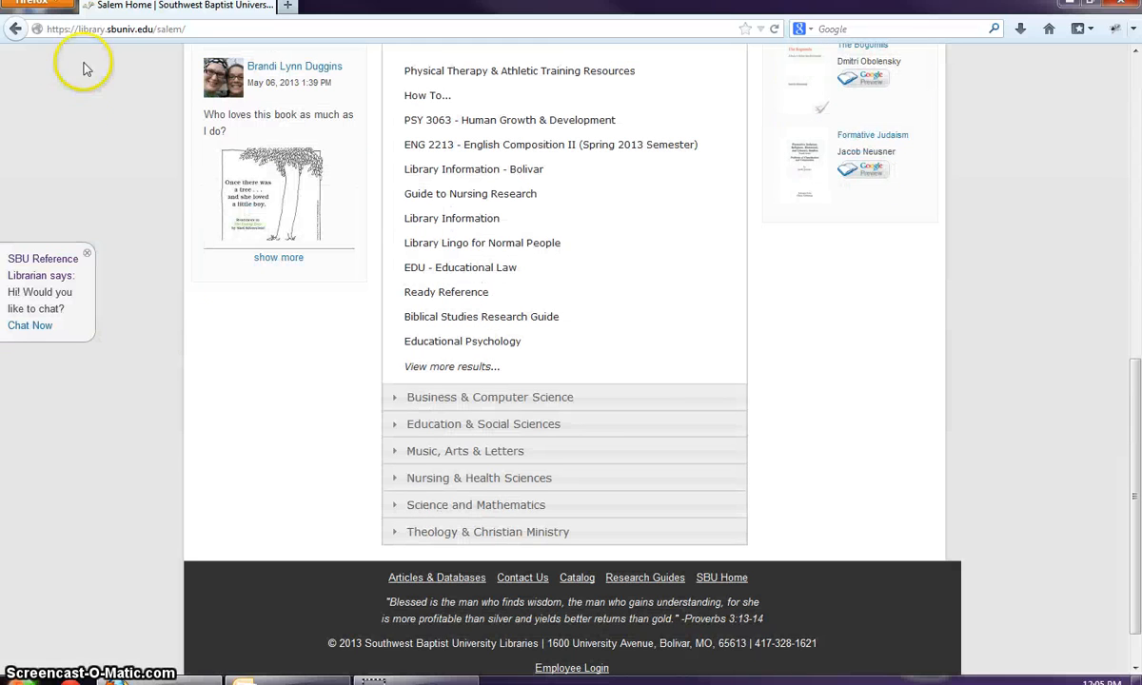
pyautogui.scroll(-1, 178, 247)
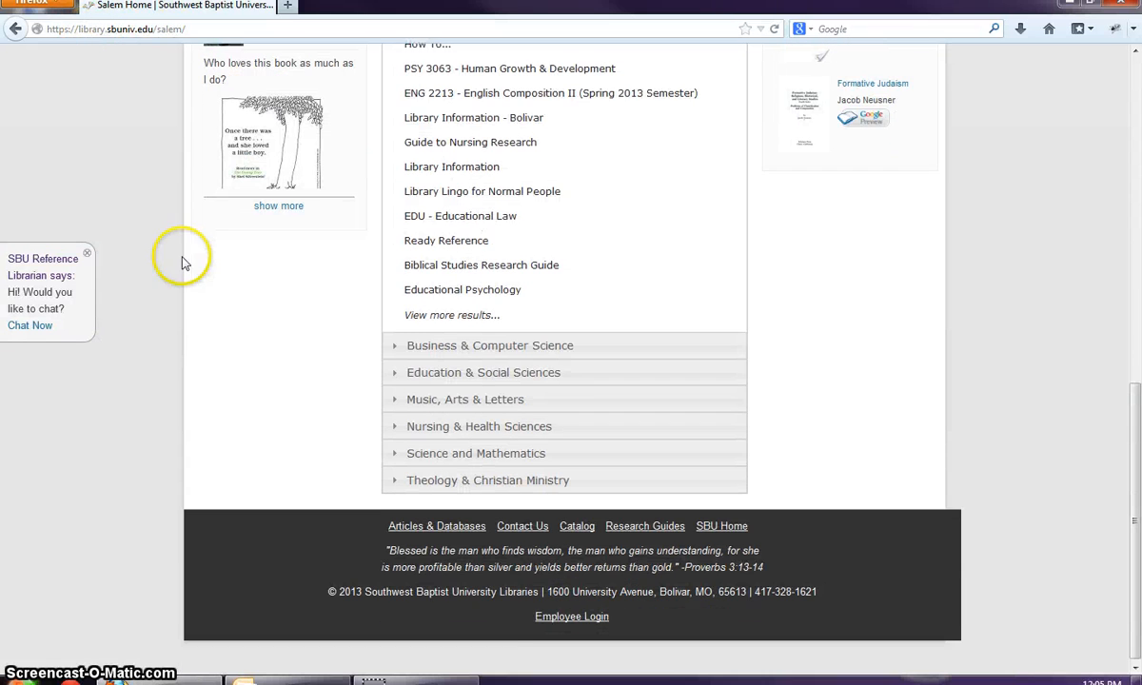
# - Sign in through Employee Login with the admin username and password, then open the Dashboard
pyautogui.click(560, 619)
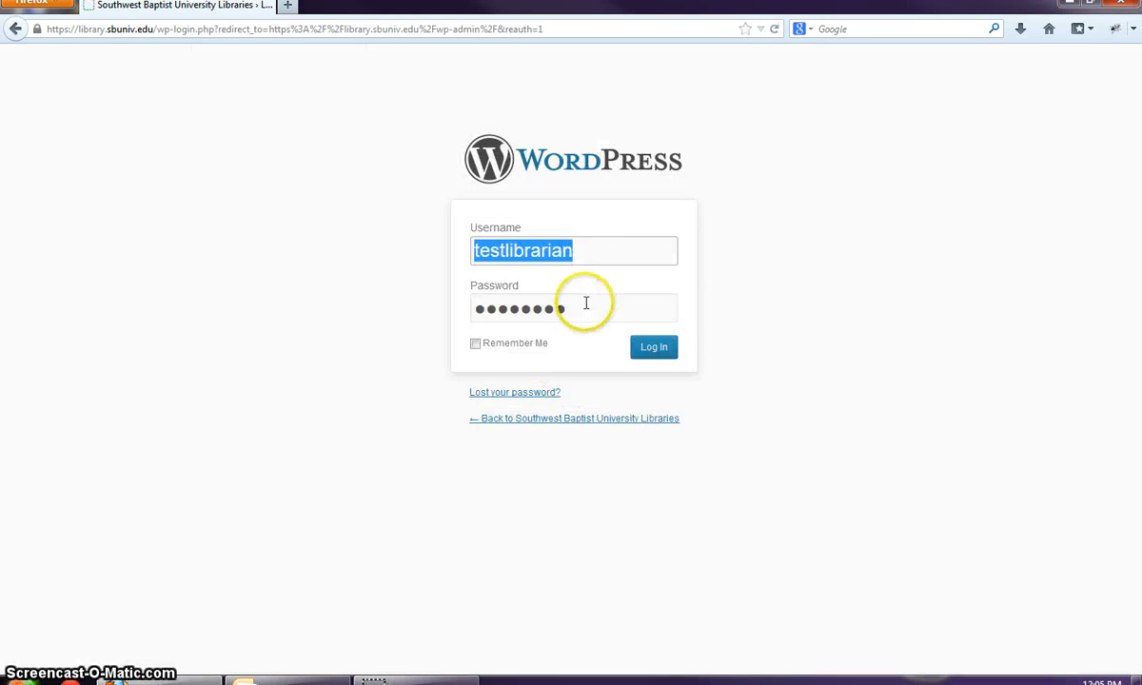
pyautogui.write('testadmin')
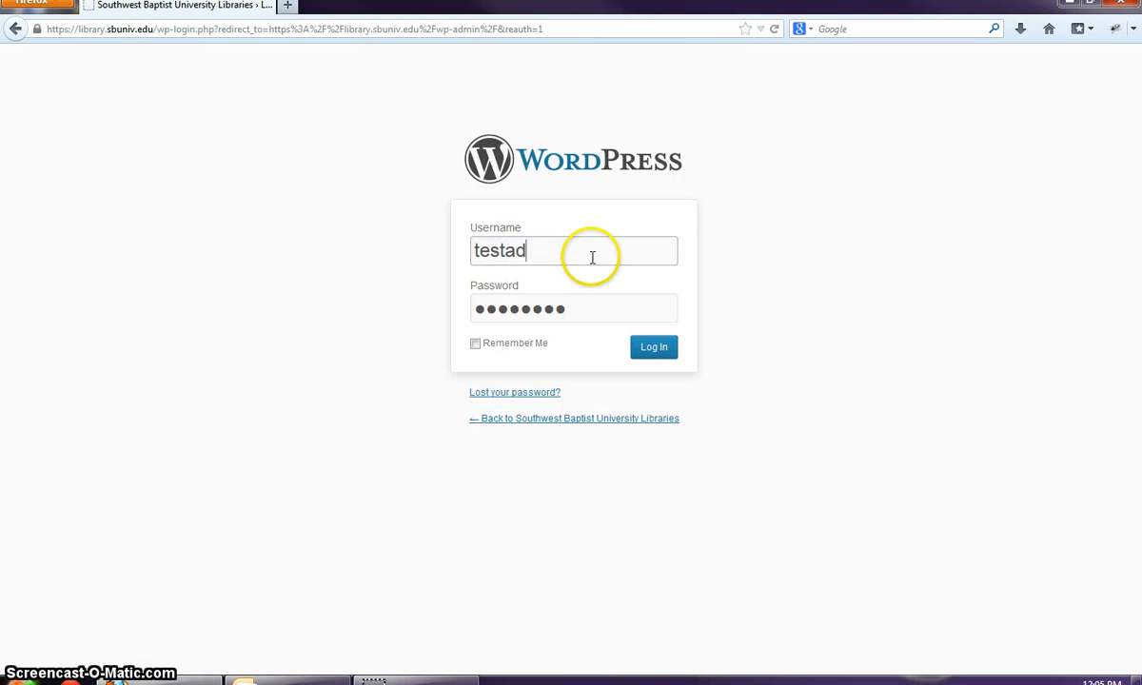
pyautogui.press('Tab')
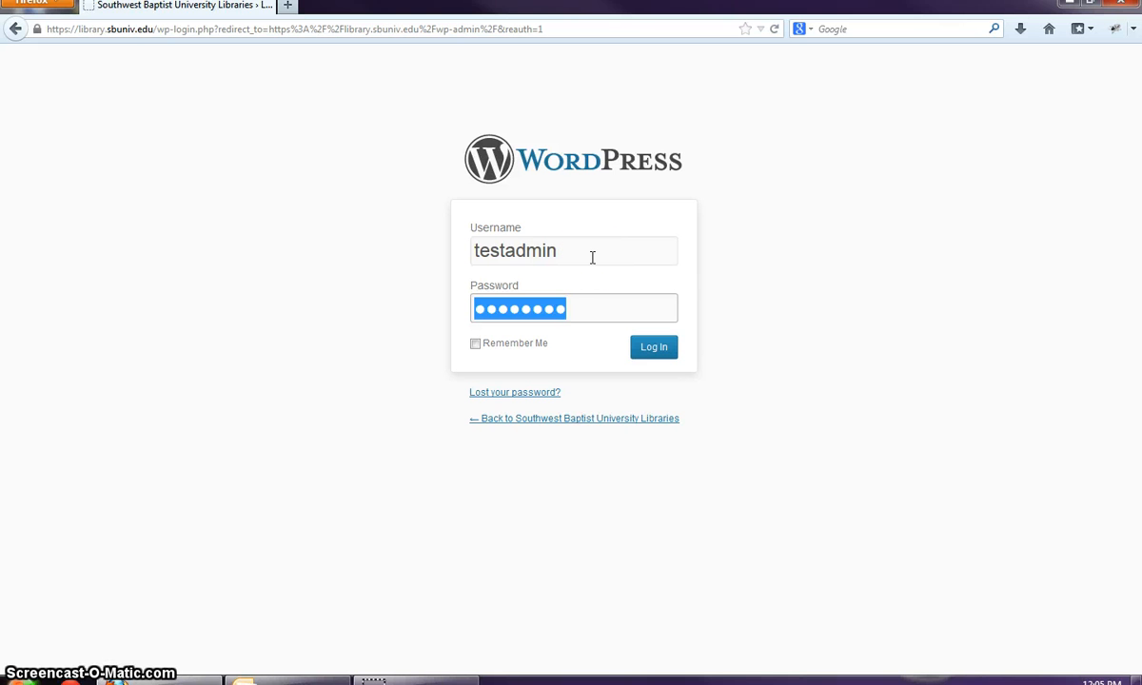
pyautogui.press('BackSpace')
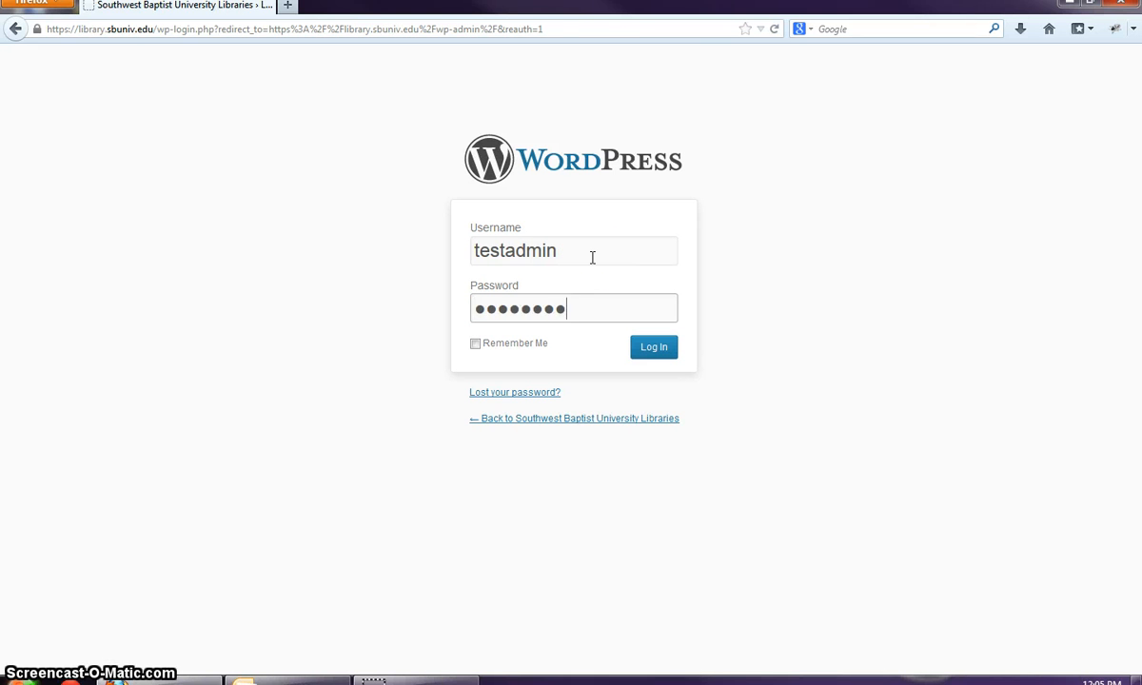
pyautogui.press('Return')
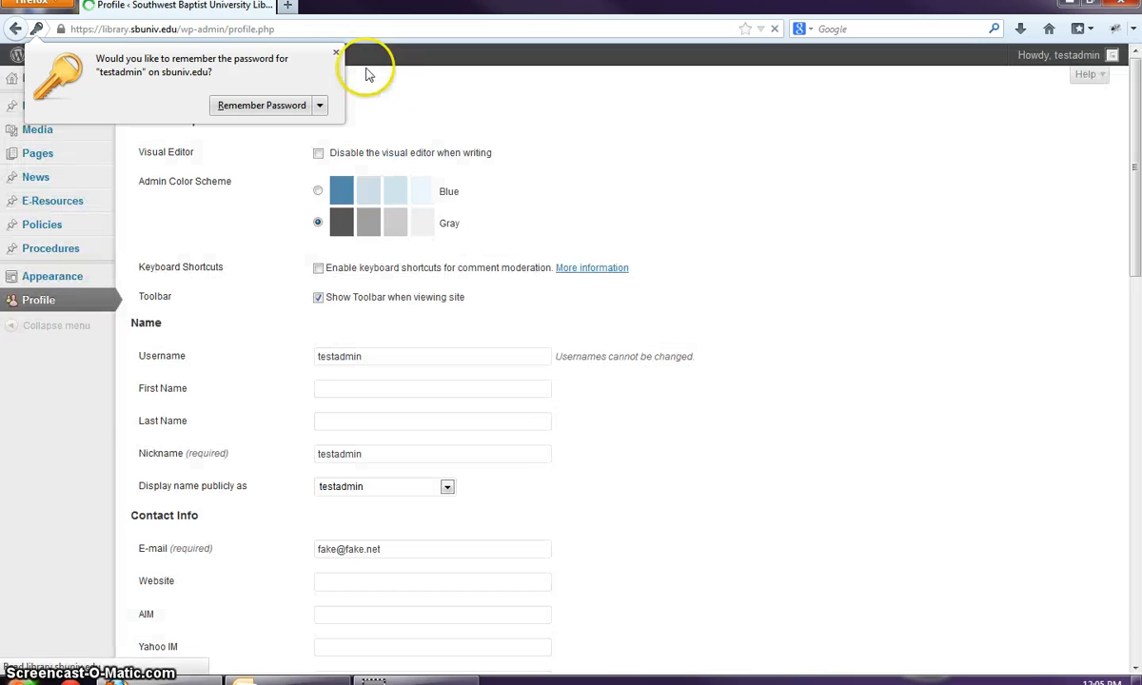
pyautogui.click(336, 52)
pyautogui.click(32, 84)
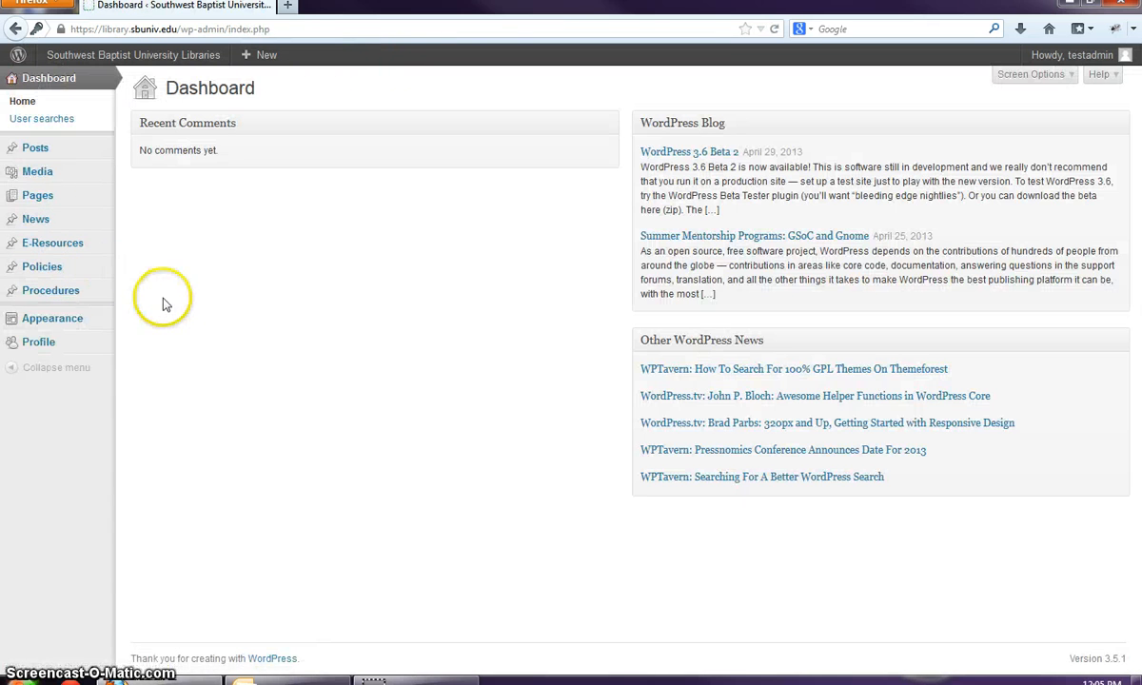
pyautogui.moveTo(90, 323)
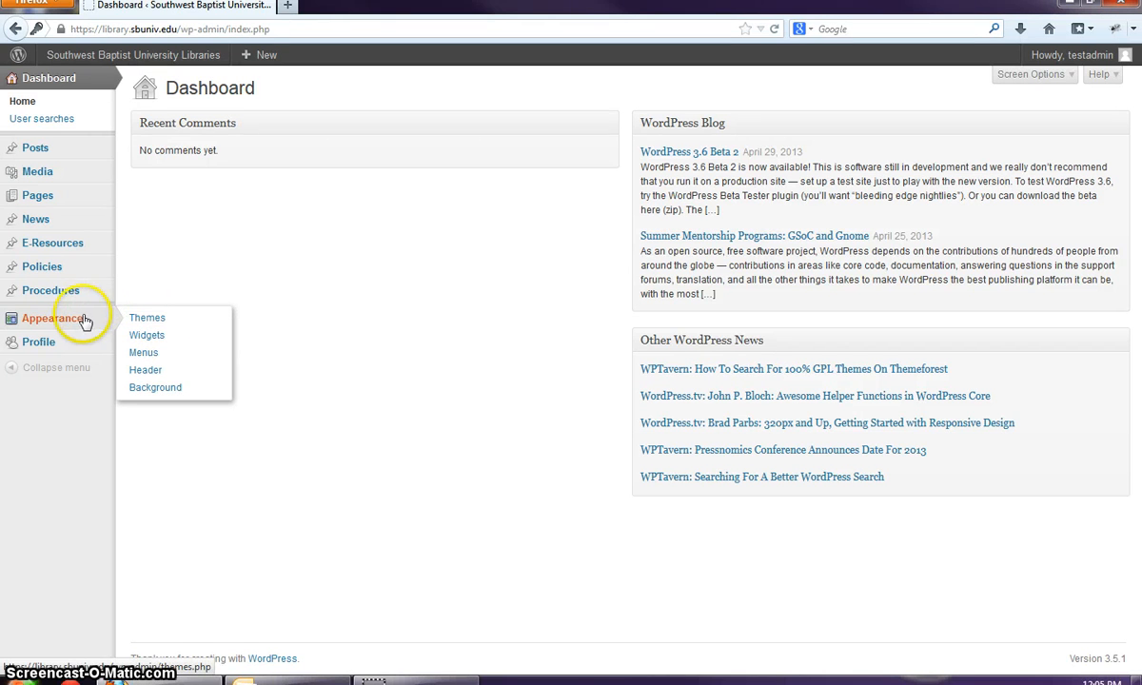
# - Go to Appearance > Menus, where the empty Primary Navigation - Mountain View menu is open
pyautogui.click(157, 359)
pyautogui.click(163, 355)
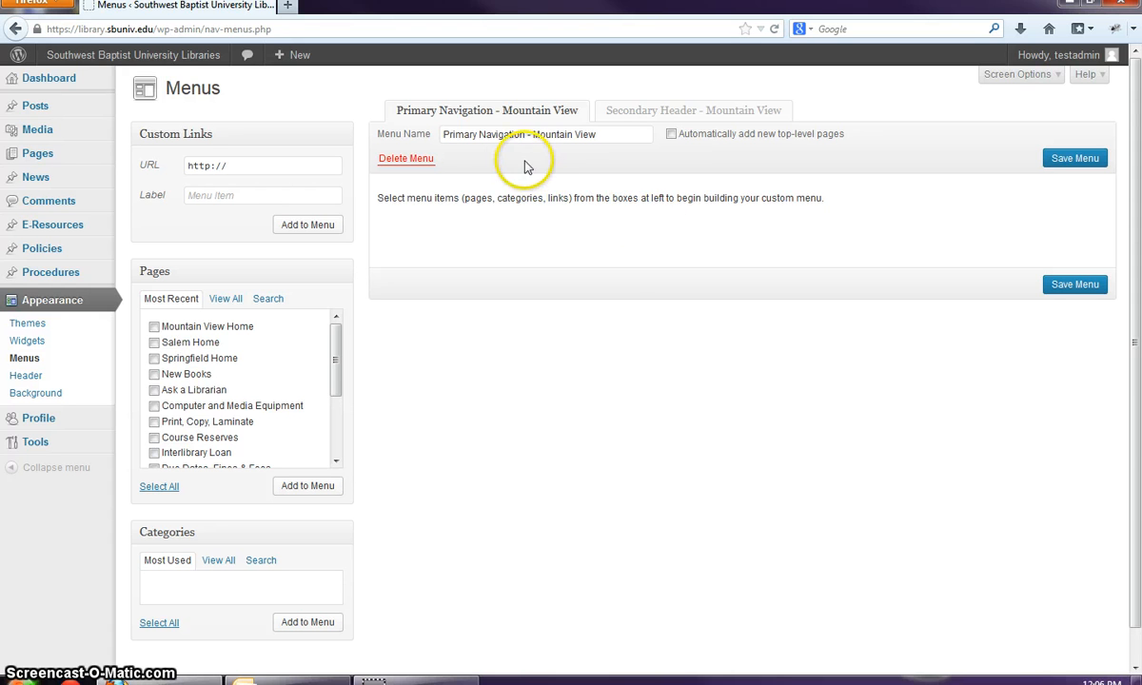
# - Open the live site in a new tab, view the Salem homepage, and return to Menus
pyautogui.moveTo(109, 52)
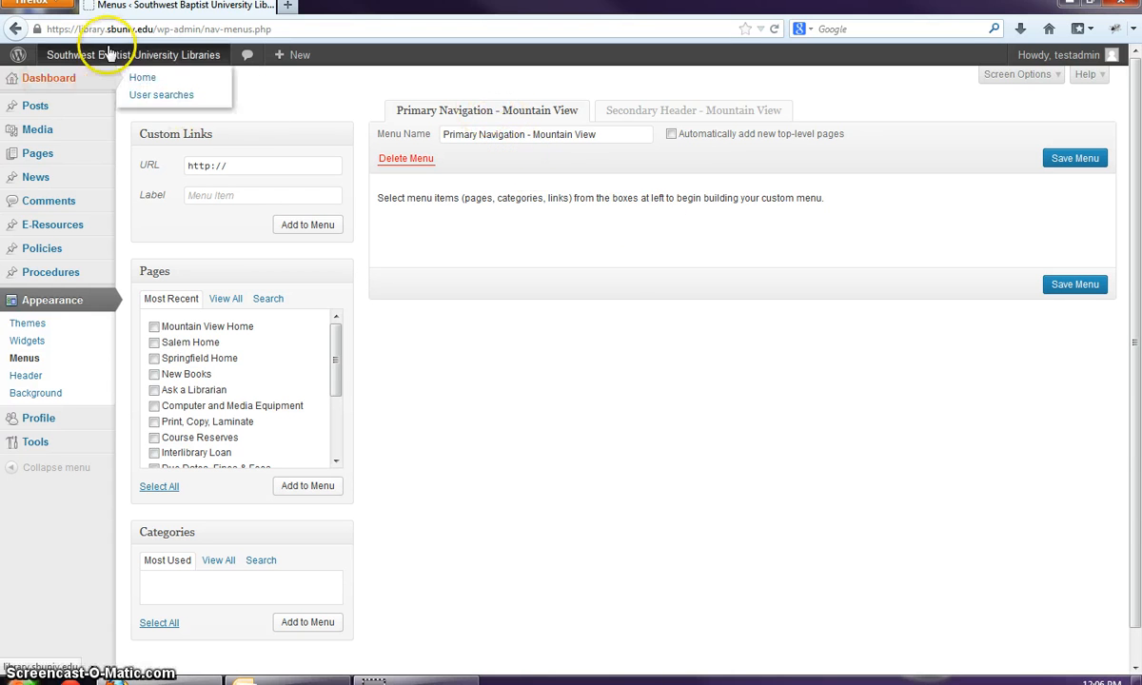
pyautogui.rightClick(110, 81)
pyautogui.click(119, 93)
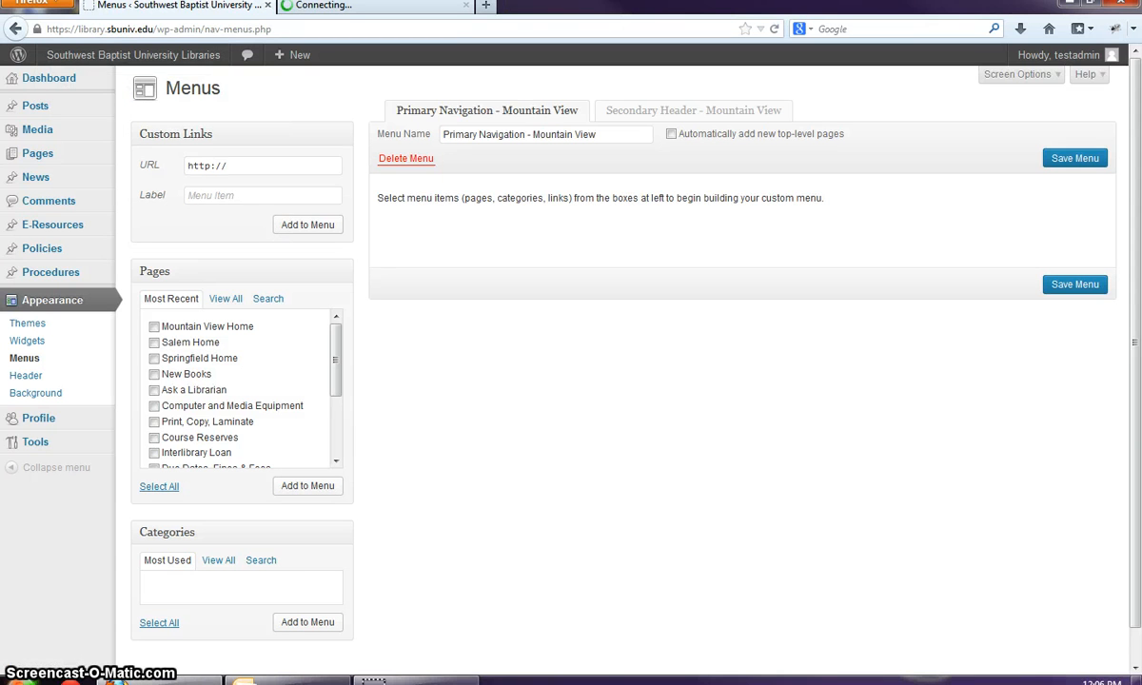
pyautogui.click(374, 5)
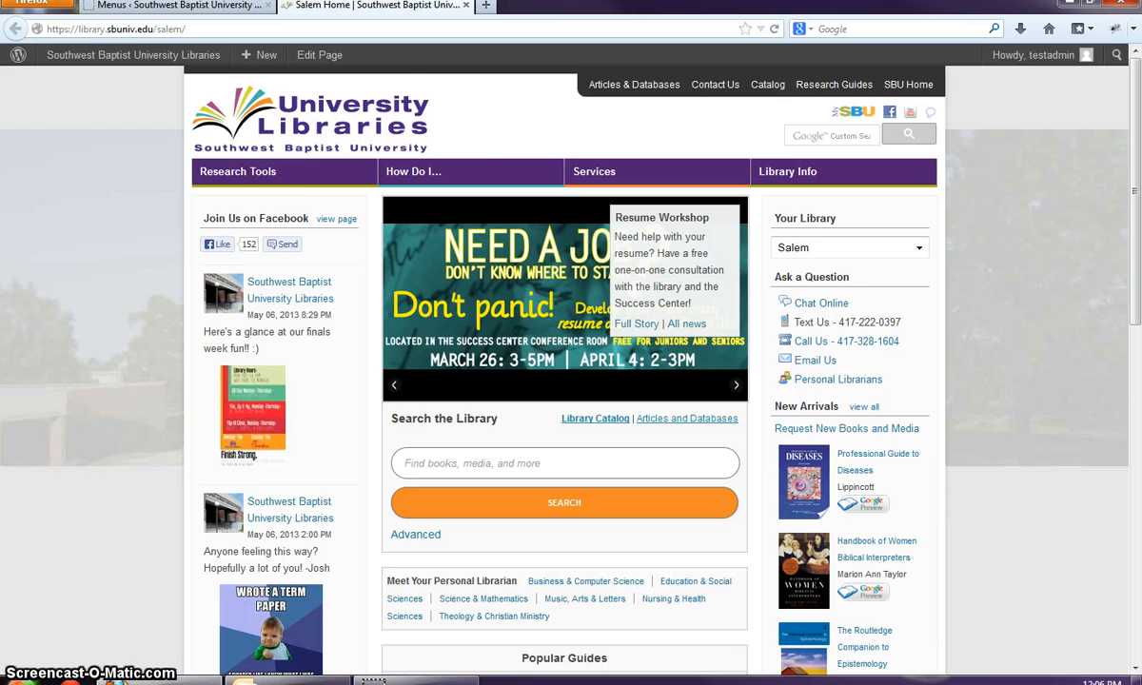
pyautogui.moveTo(310, 190)
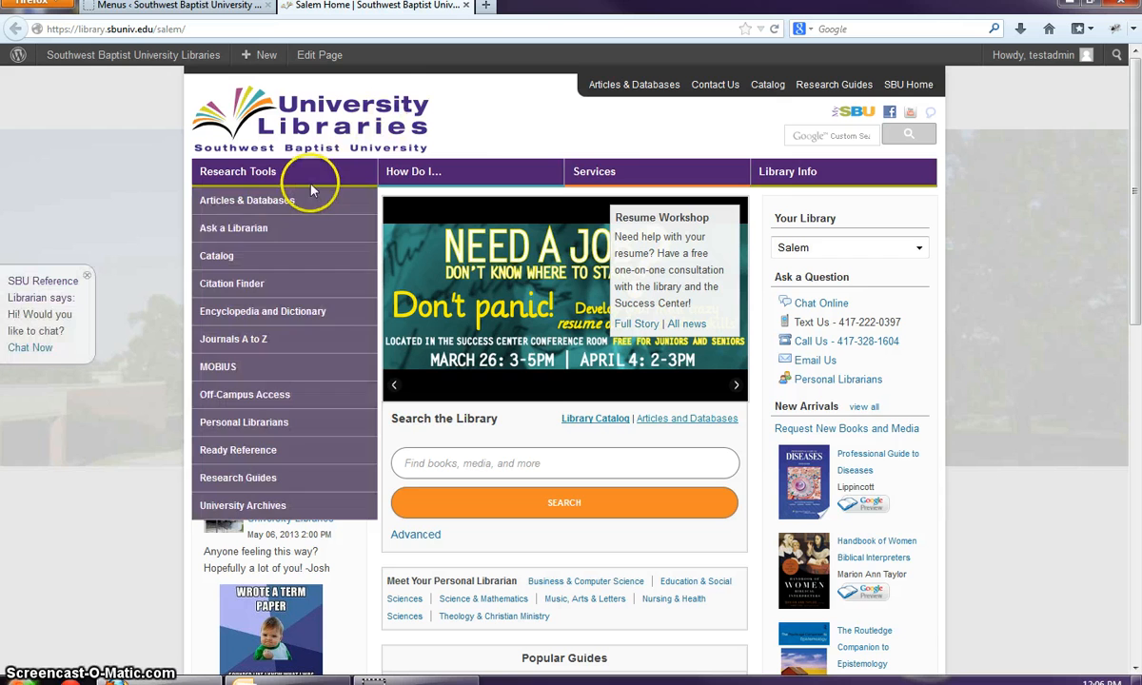
pyautogui.click(240, 7)
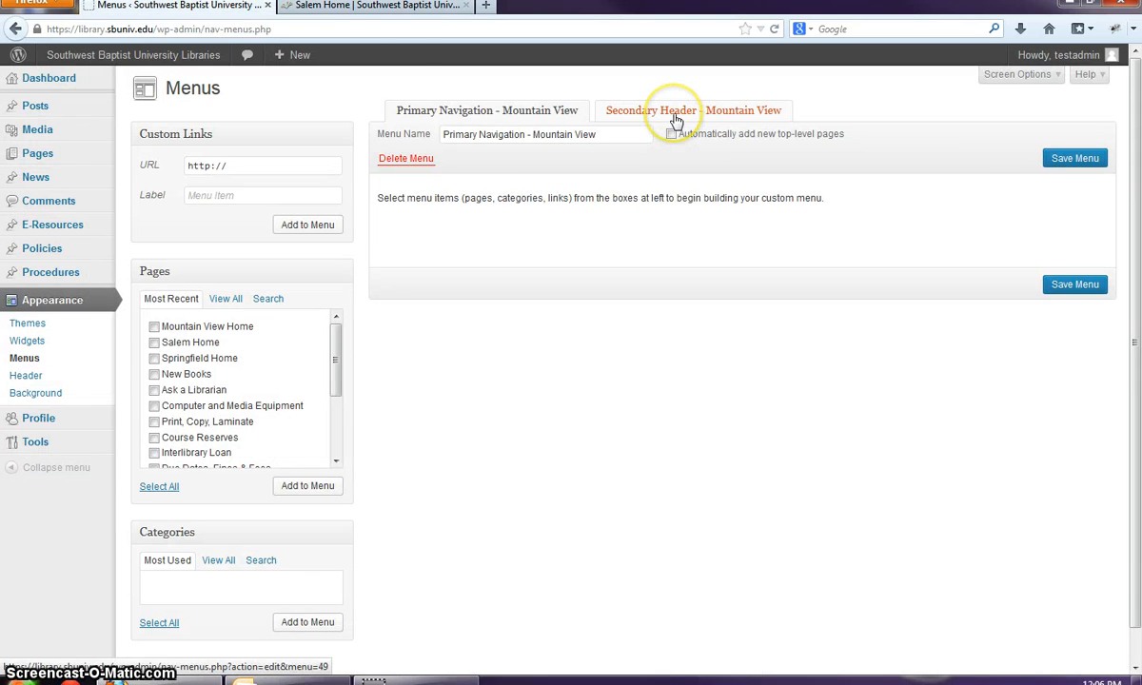
pyautogui.click(373, 5)
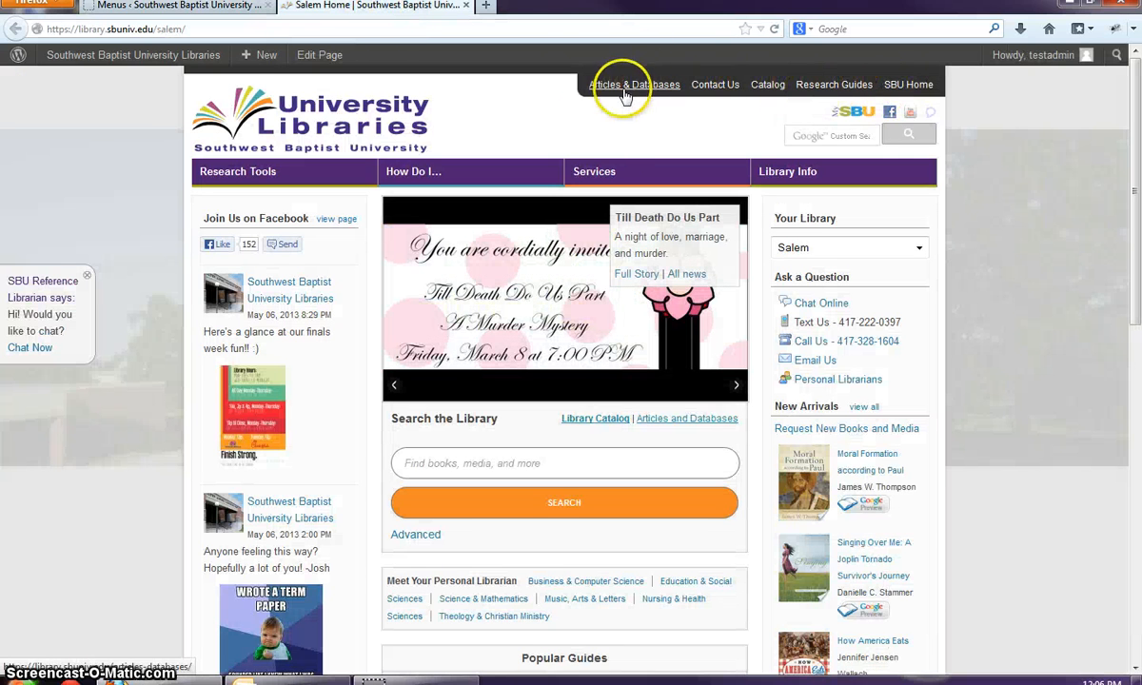
pyautogui.click(170, 7)
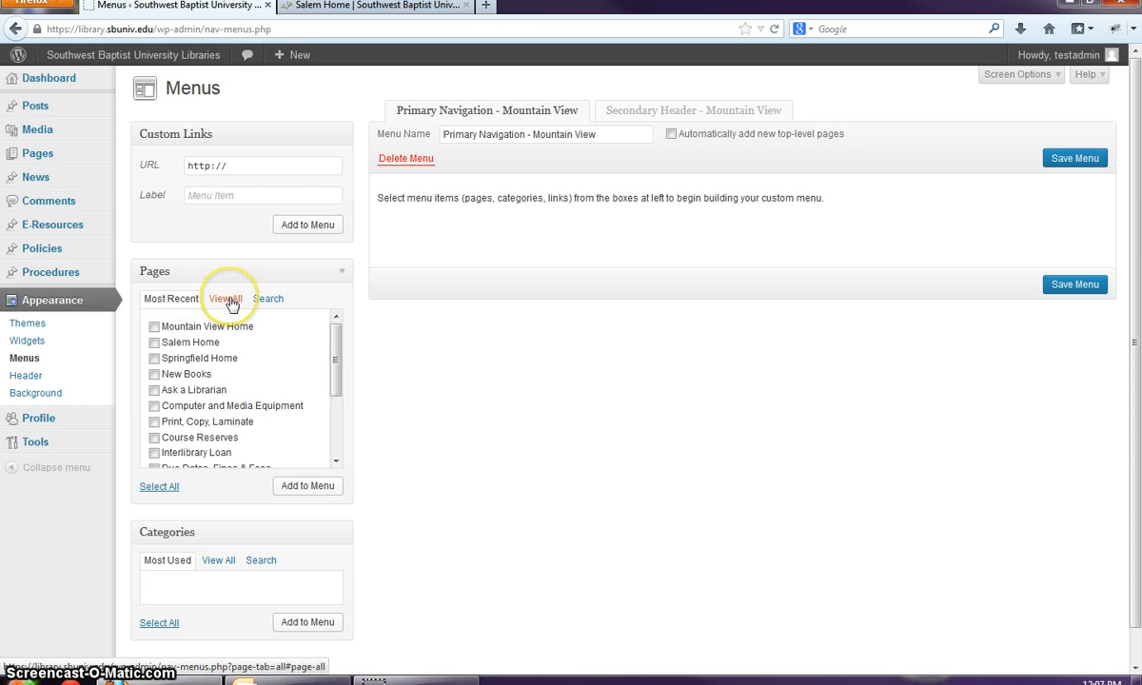
# - Add every site page, Home through Interlibrary Loan, to the Mountain View menu
pyautogui.click(260, 302)
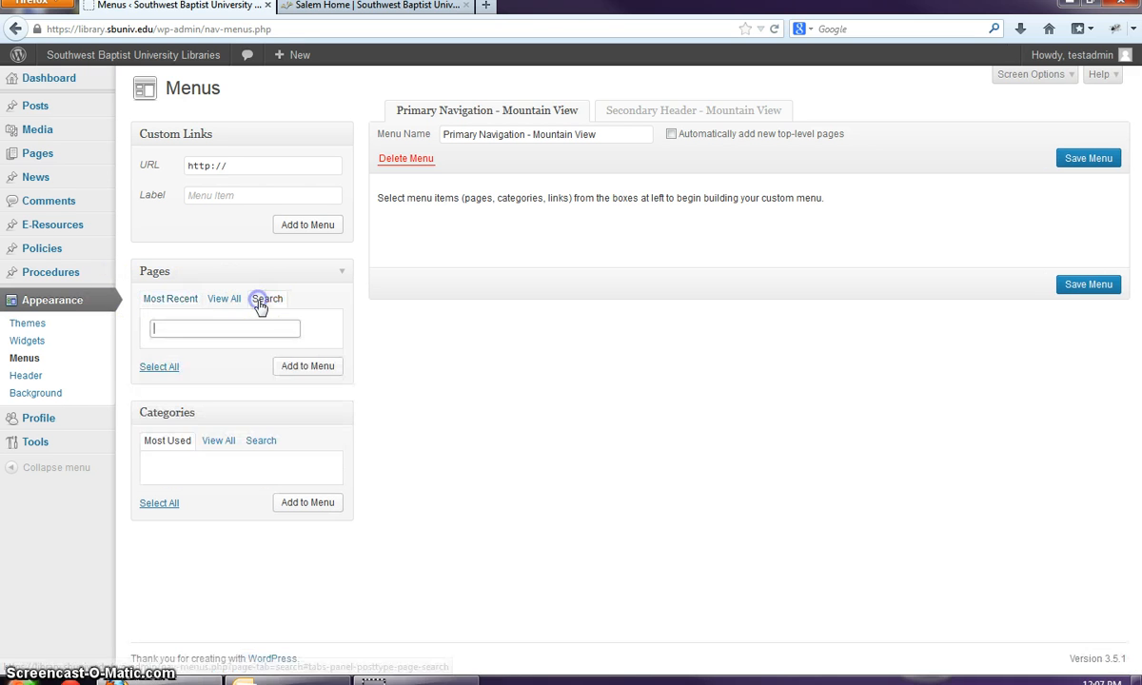
pyautogui.click(234, 305)
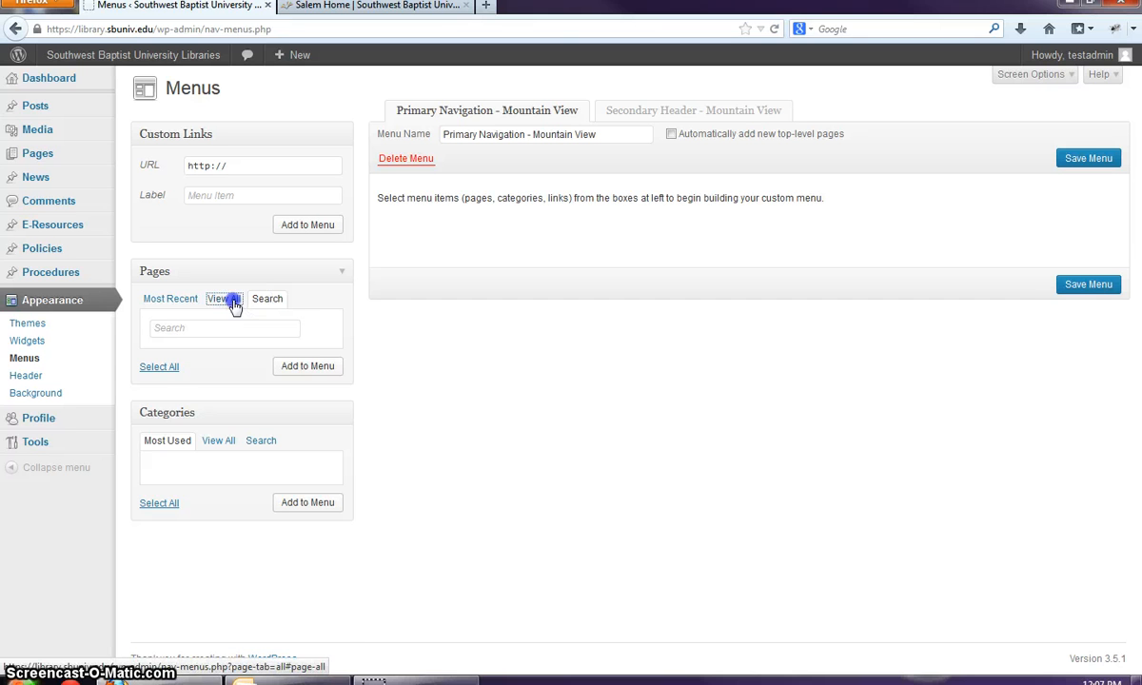
pyautogui.click(158, 487)
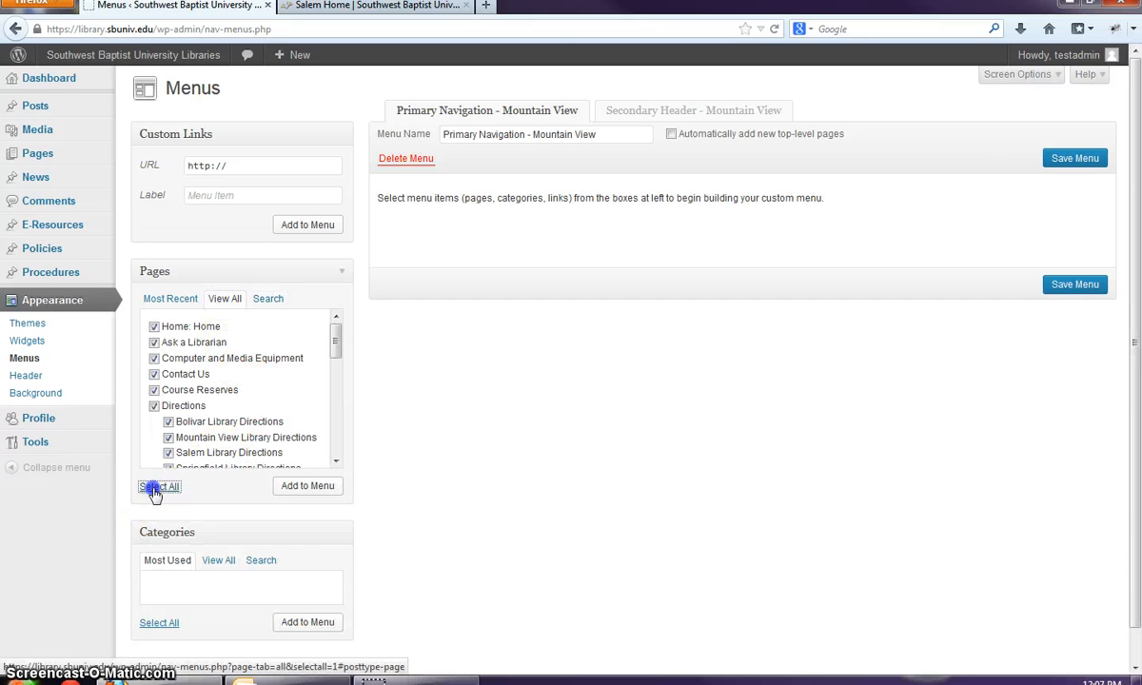
pyautogui.click(319, 488)
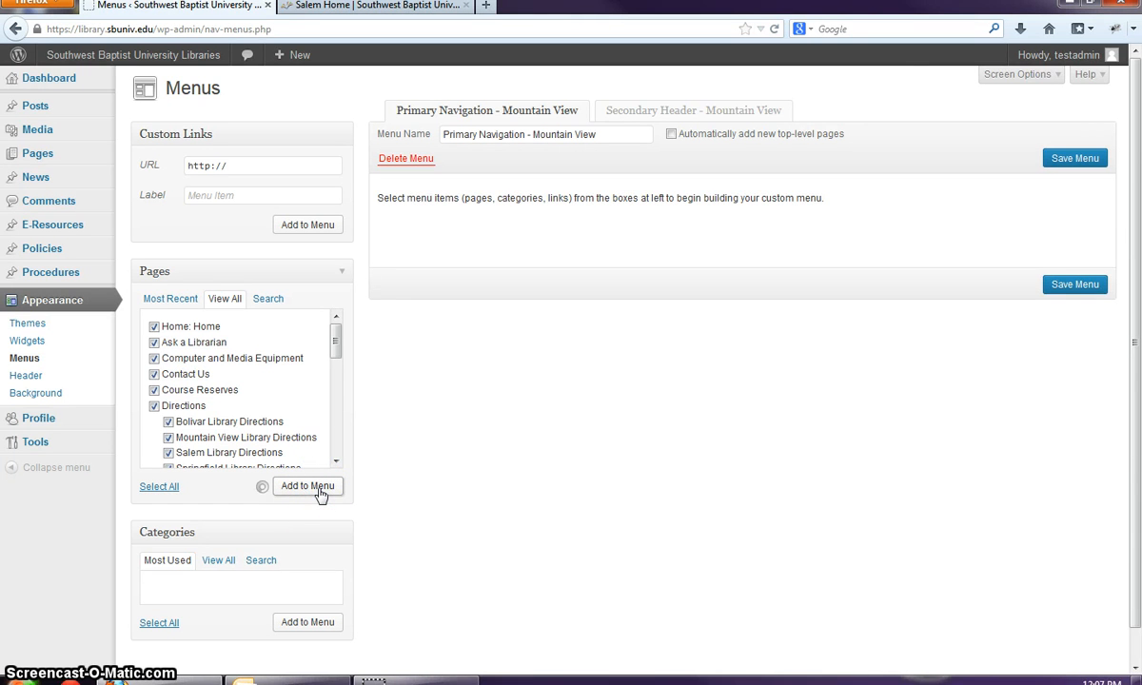
pyautogui.scroll(-1, 617, 452)
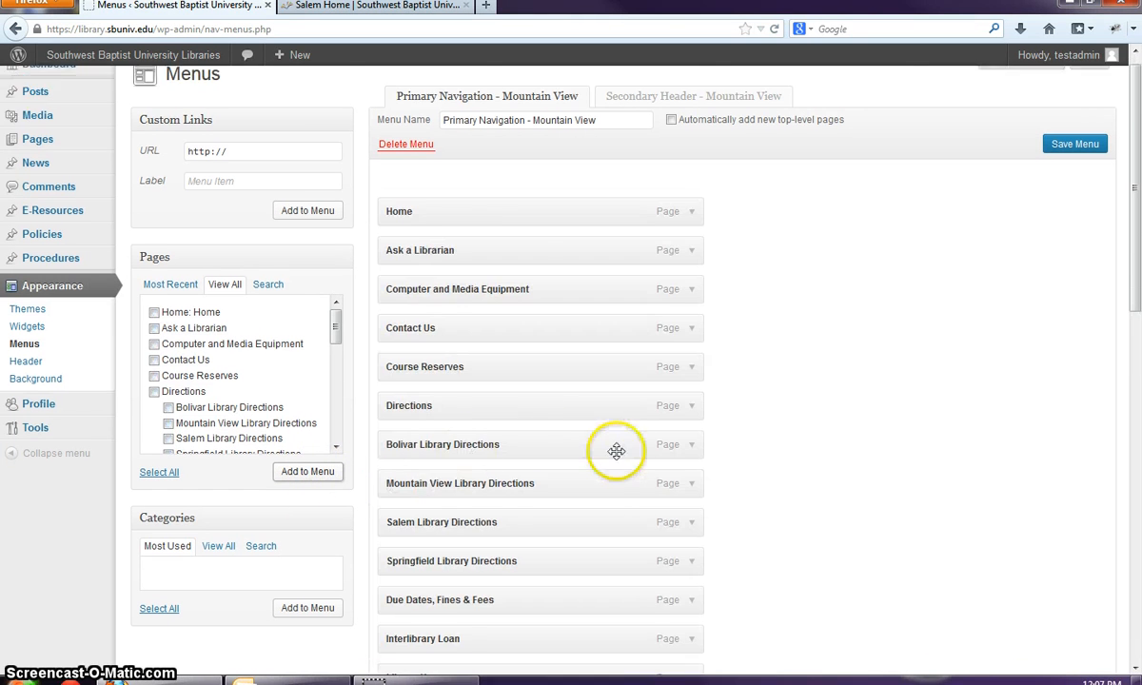
pyautogui.scroll(-10, 616, 452)
pyautogui.scroll(10, 617, 453)
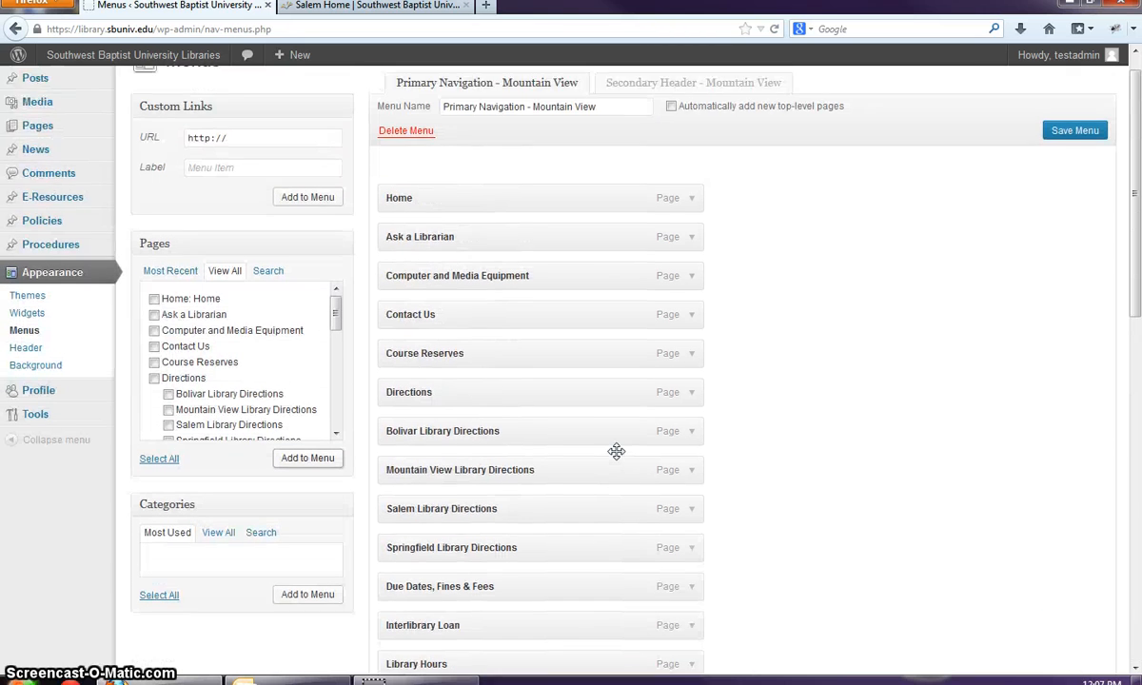
pyautogui.scroll(1, 616, 452)
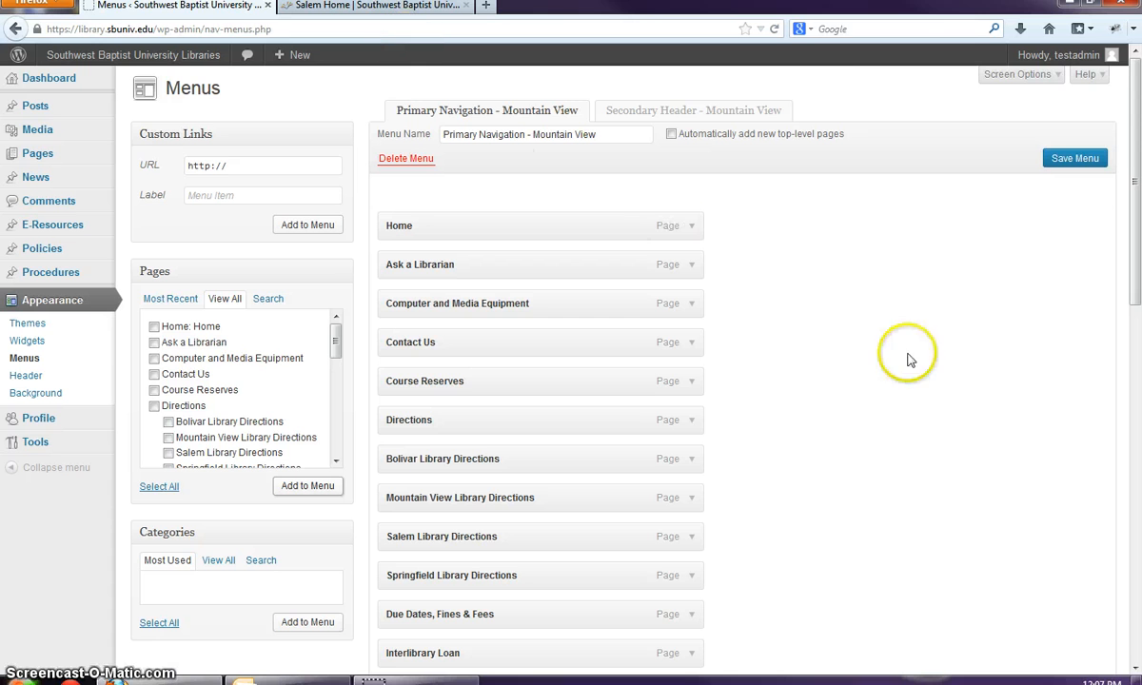
# - Save the Mountain View menu, then choose Mountain View in the live site's library dropdown
pyautogui.click(1066, 161)
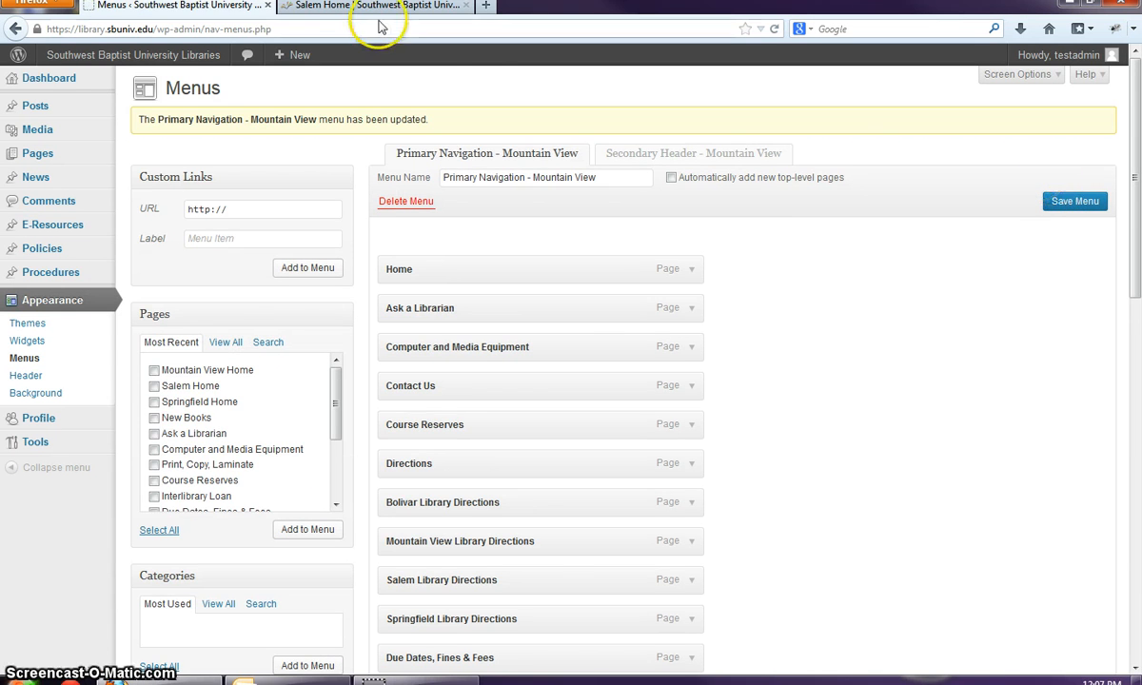
pyautogui.click(333, 5)
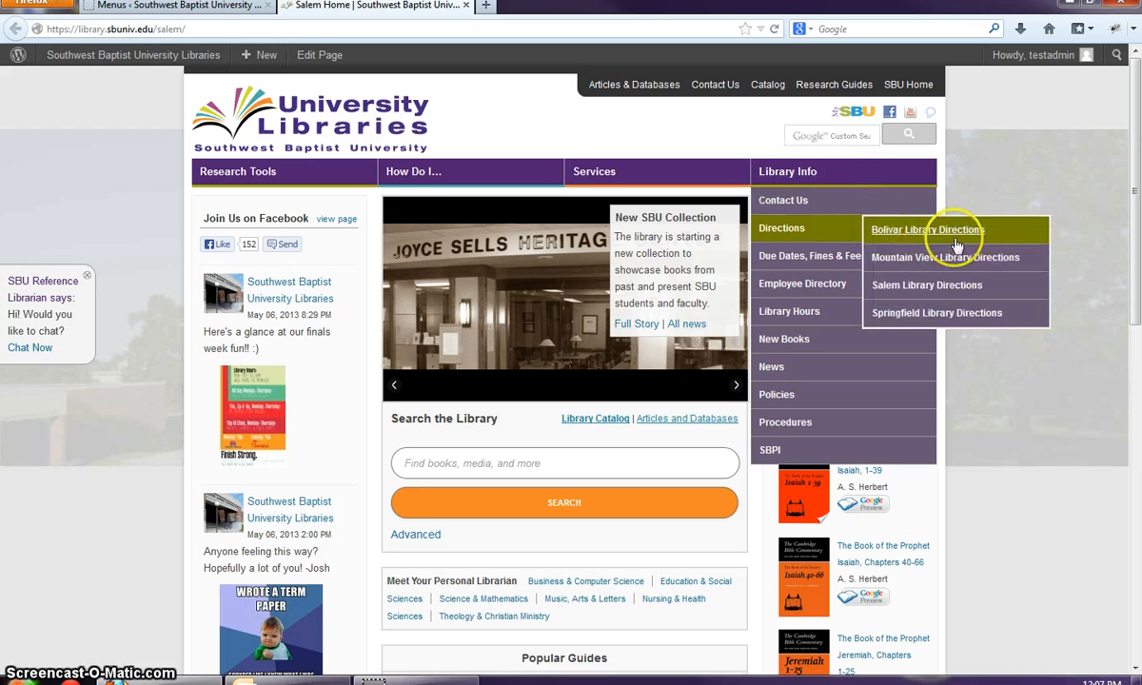
pyautogui.click(907, 248)
pyautogui.click(871, 283)
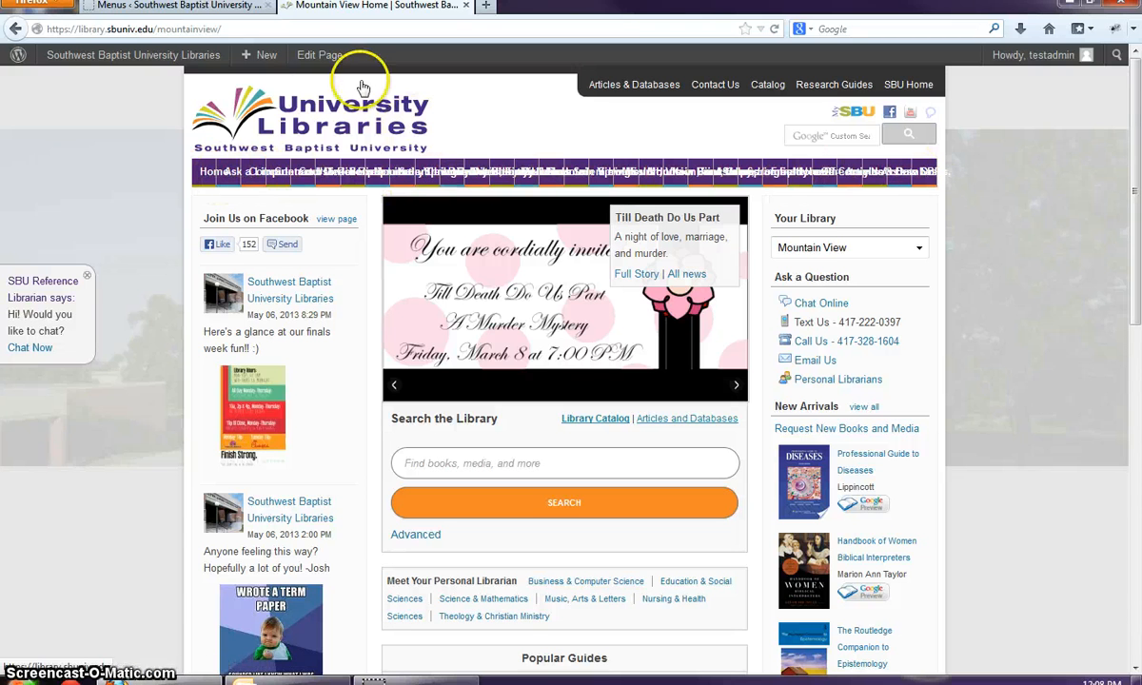
# - Review the crammed one-row menu on the Mountain View homepage, ending back in Menus
pyautogui.click(233, 7)
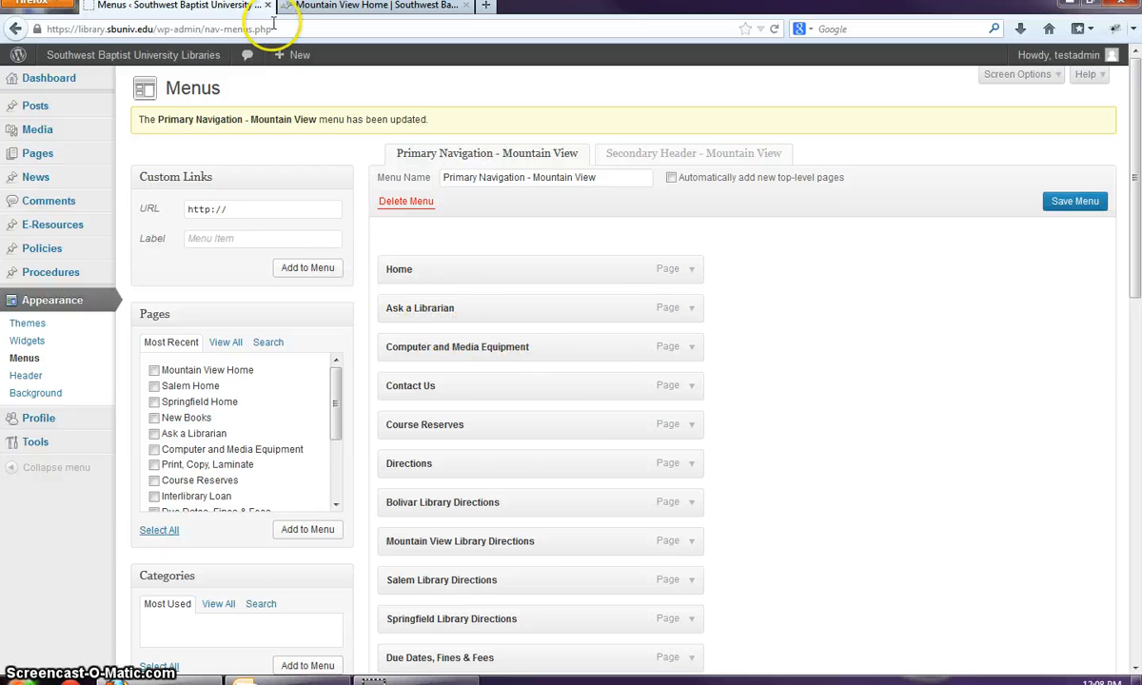
pyautogui.click(375, 5)
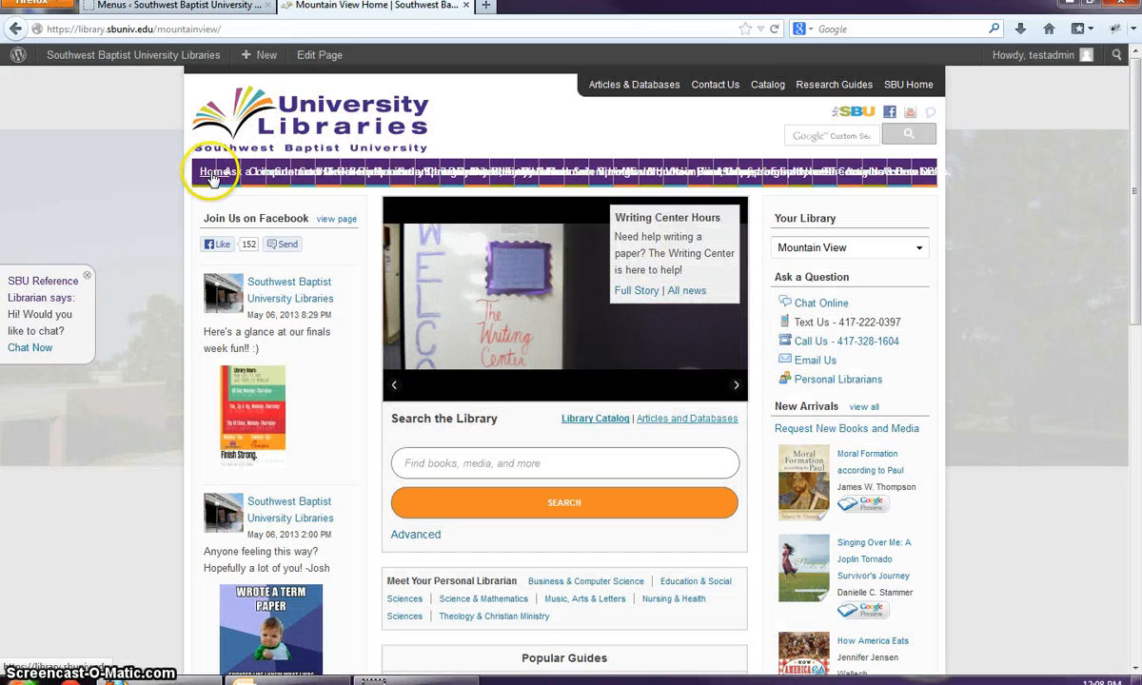
pyautogui.click(204, 6)
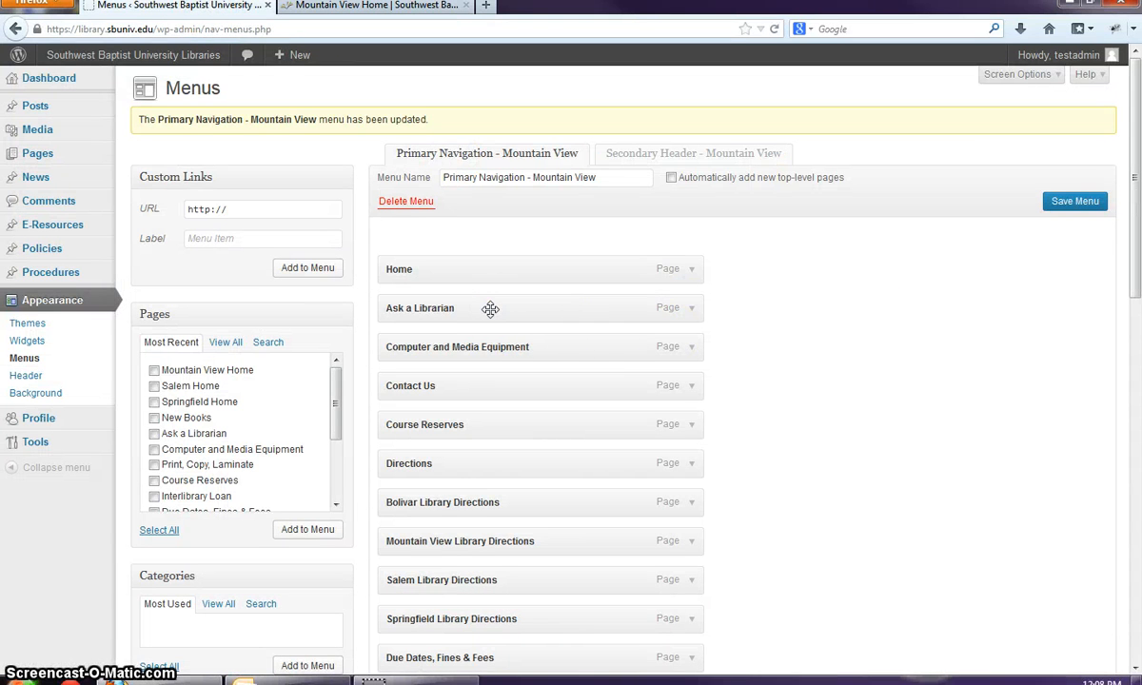
# - Nest Ask a Librarian, Computer and Media Equipment and the library Directions items under Home
pyautogui.moveTo(490, 310); pyautogui.dragTo(521, 308)
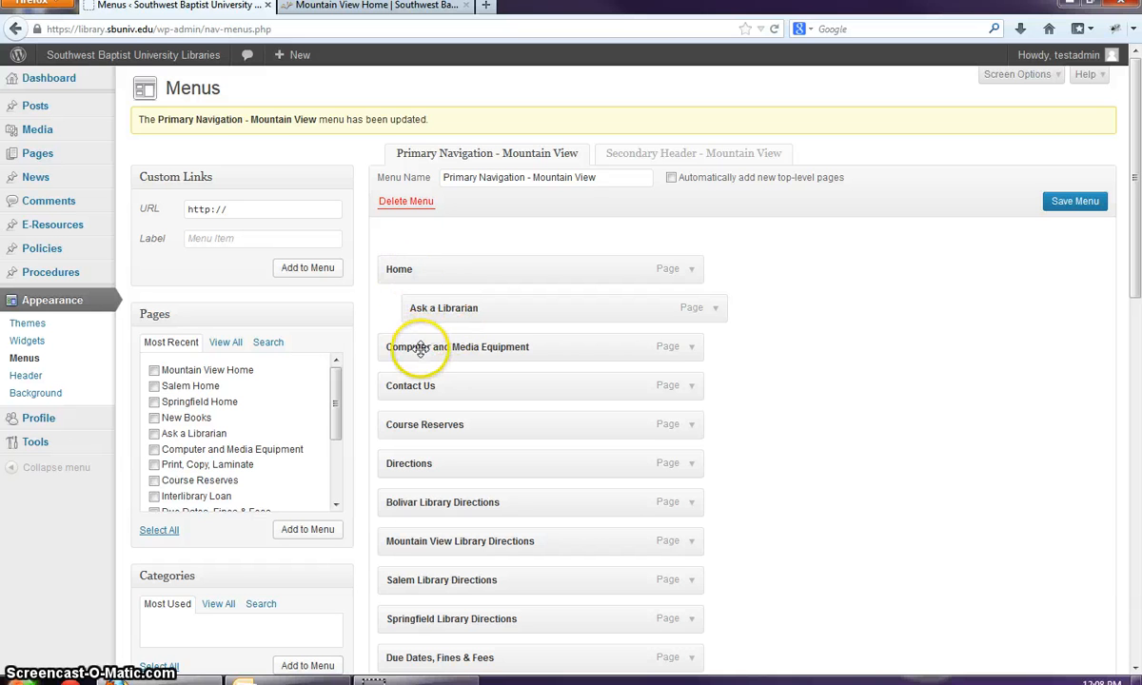
pyautogui.moveTo(418, 346); pyautogui.dragTo(471, 386)
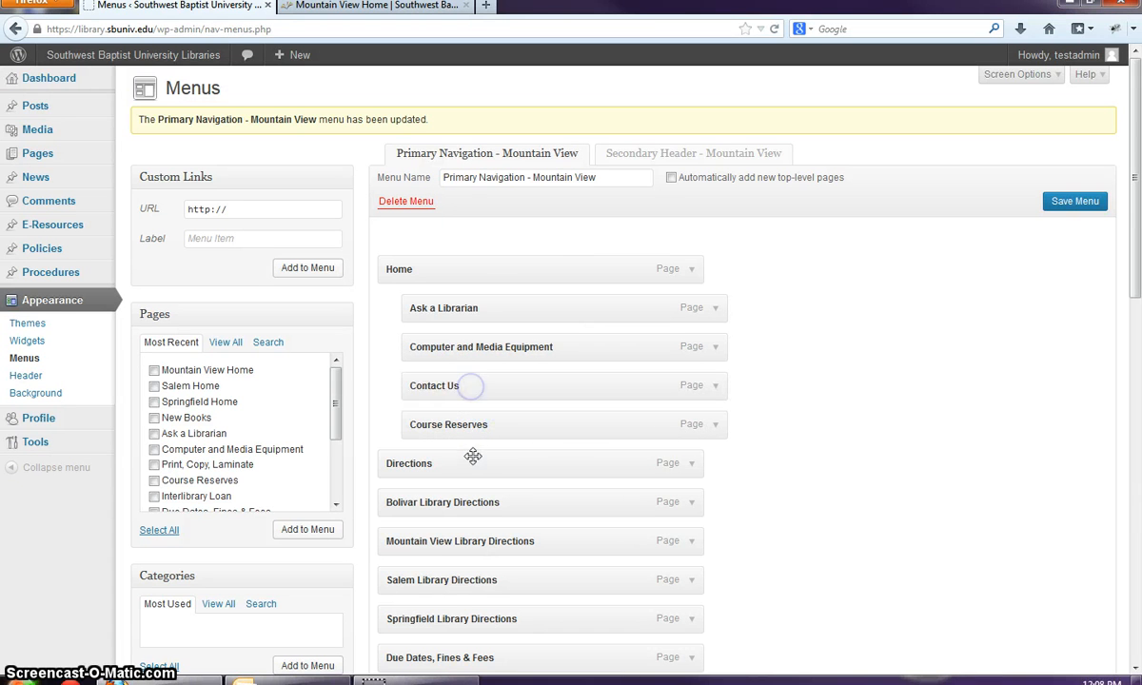
pyautogui.moveTo(473, 457); pyautogui.dragTo(503, 458)
pyautogui.scroll(-5, 497, 466)
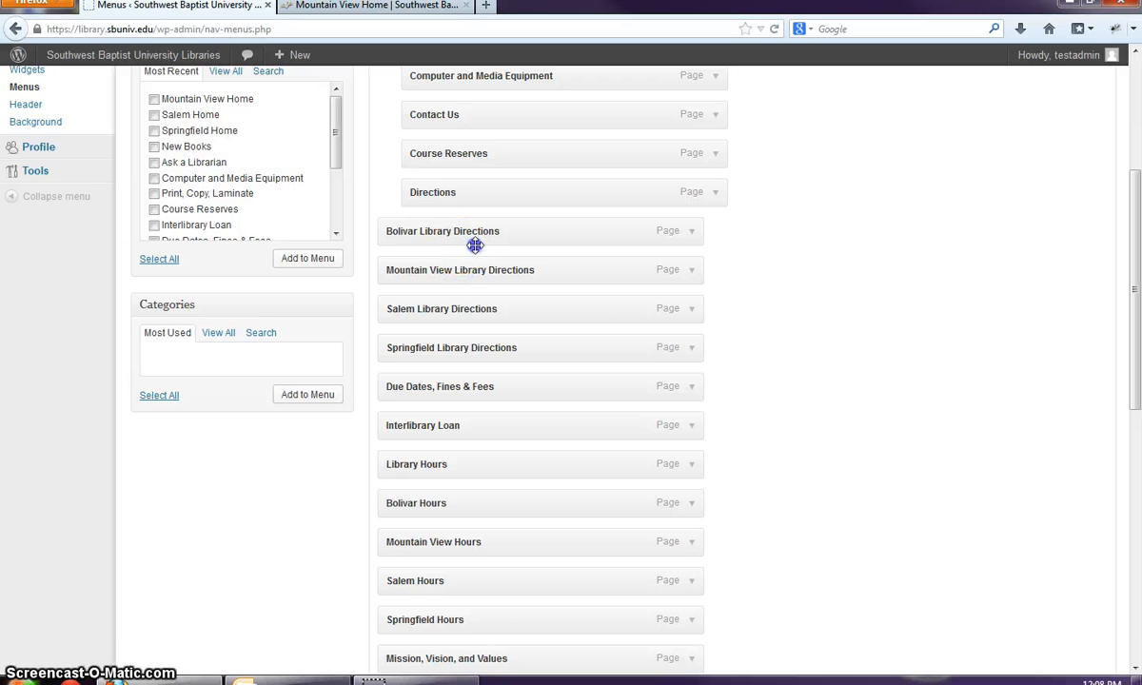
pyautogui.moveTo(475, 245); pyautogui.dragTo(528, 303)
pyautogui.moveTo(493, 347); pyautogui.dragTo(554, 387)
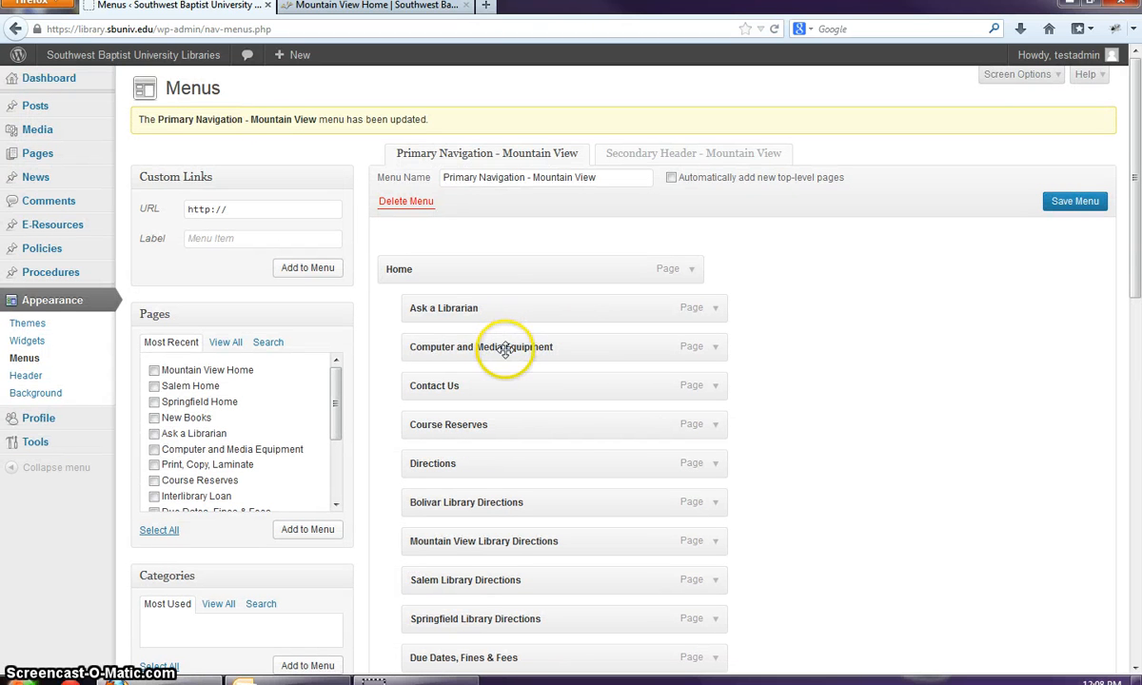
# - Nest Computer and Media Equipment under Ask a Librarian and the Hours pages under Interlibrary Loan
pyautogui.moveTo(504, 349); pyautogui.dragTo(565, 389)
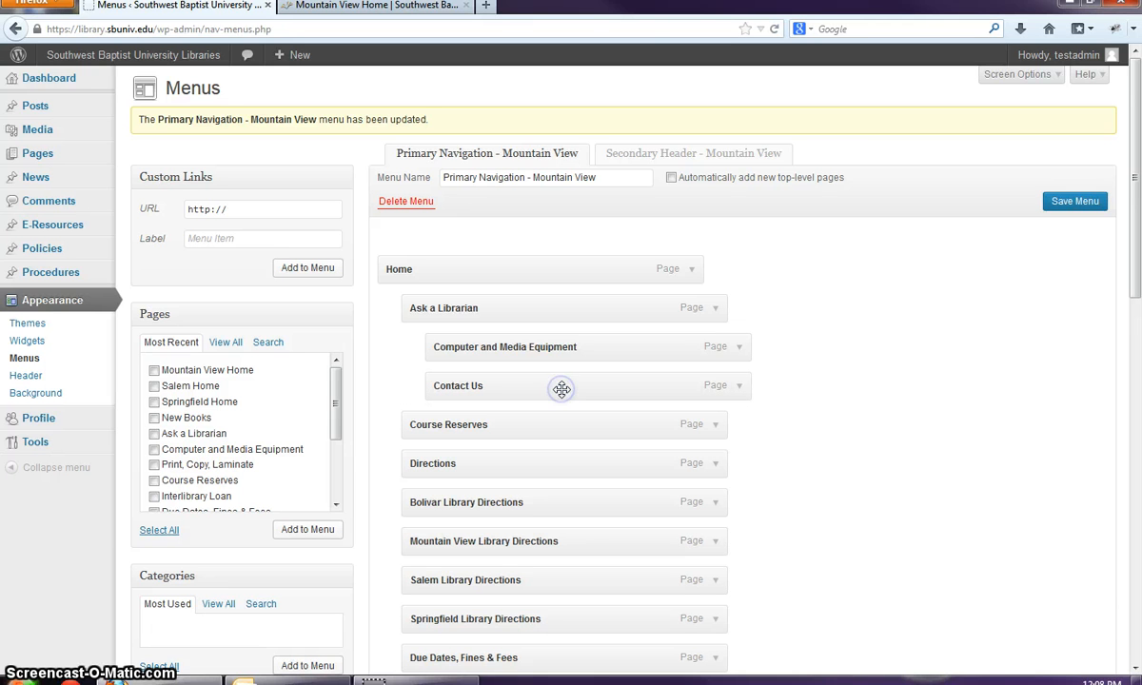
pyautogui.scroll(-5, 561, 391)
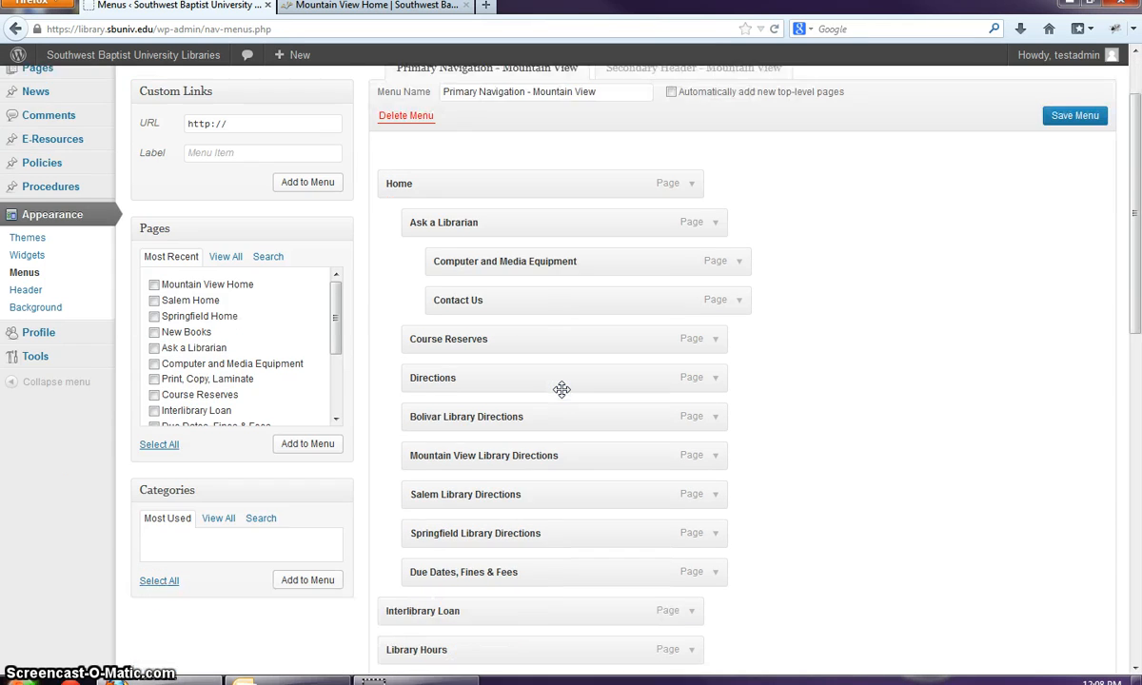
pyautogui.click(500, 432)
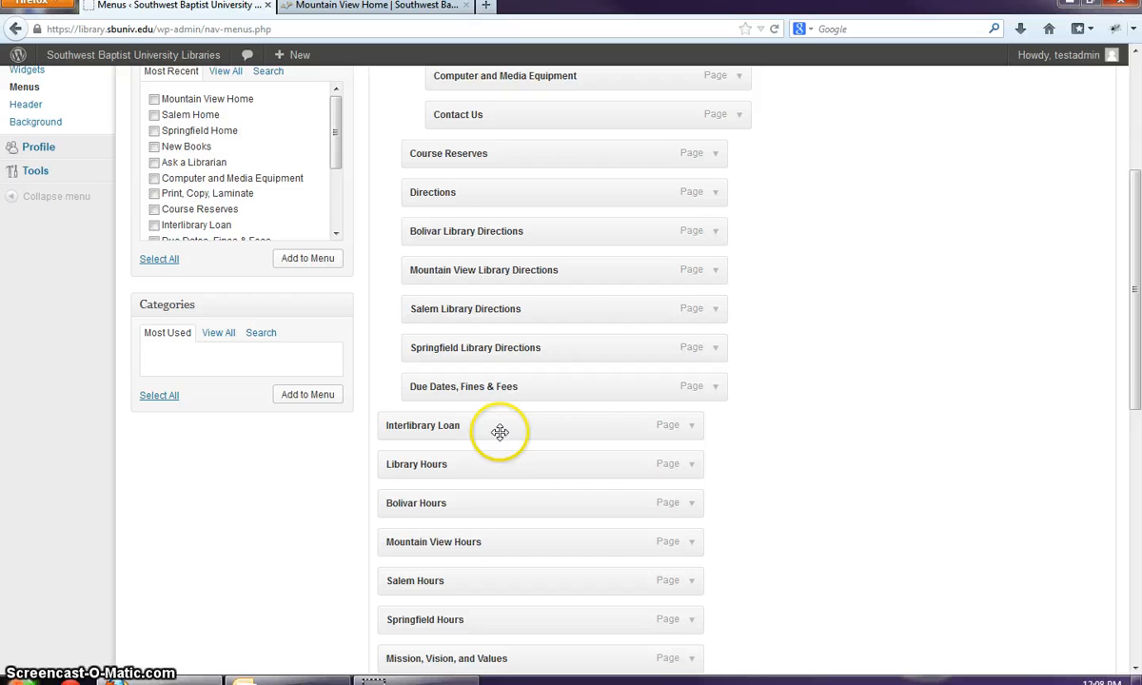
pyautogui.scroll(-2, 510, 459)
pyautogui.click(512, 372)
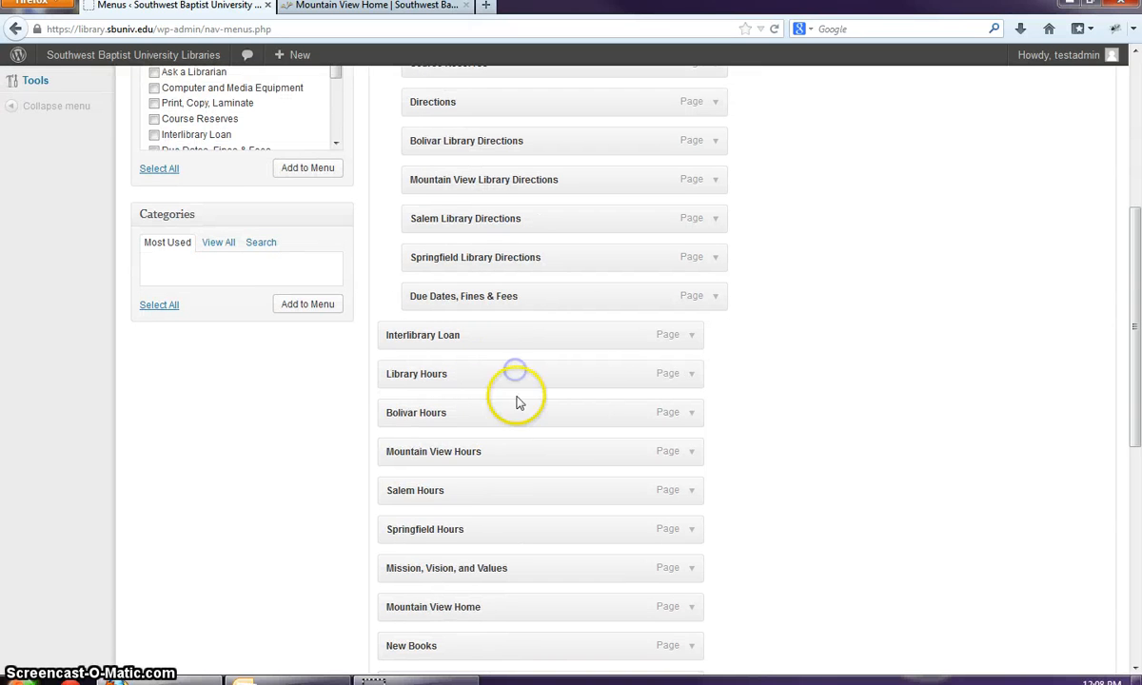
pyautogui.moveTo(519, 403); pyautogui.dragTo(541, 377)
pyautogui.moveTo(512, 421); pyautogui.dragTo(550, 422)
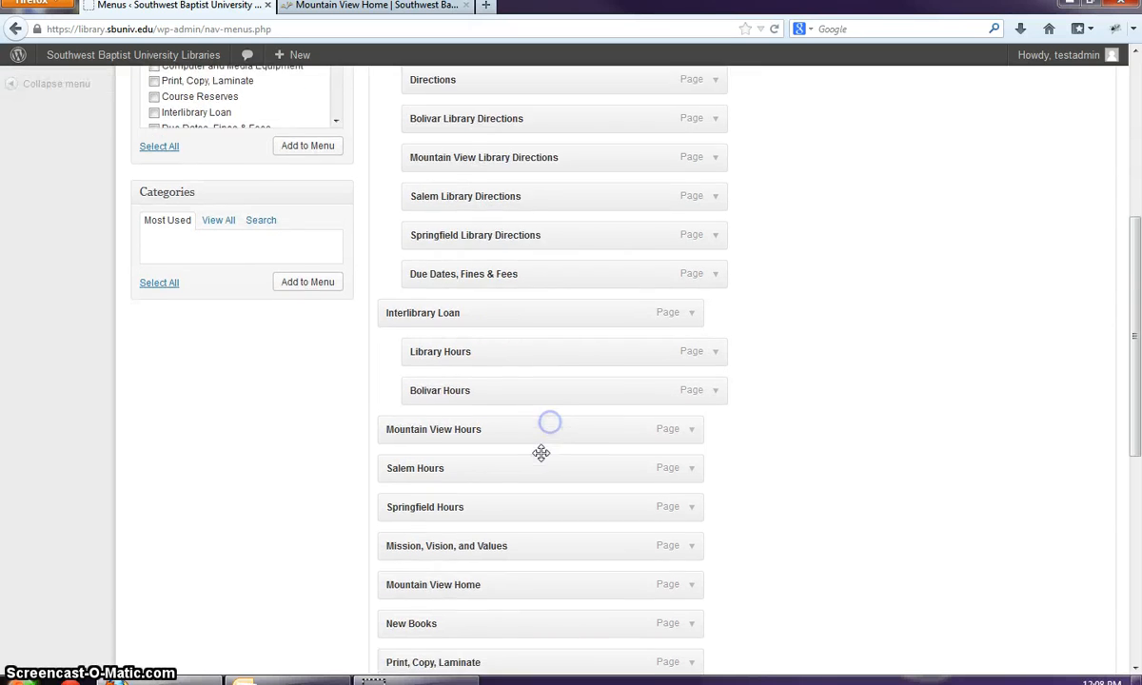
pyautogui.scroll(-3, 541, 453)
pyautogui.moveTo(537, 272); pyautogui.dragTo(574, 273)
pyautogui.moveTo(558, 319); pyautogui.dragTo(601, 356)
pyautogui.moveTo(545, 392); pyautogui.dragTo(585, 392)
pyautogui.moveTo(578, 425)
pyautogui.mouseDown()
pyautogui.moveTo(582, 415)
pyautogui.moveTo(612, 425)
pyautogui.moveTo(600, 421)
pyautogui.mouseUp()
# - Nest Print, Copy, Laminate, Salem Home, Springfield Home and Employee Directory under New Books
pyautogui.scroll(-3, 554, 324)
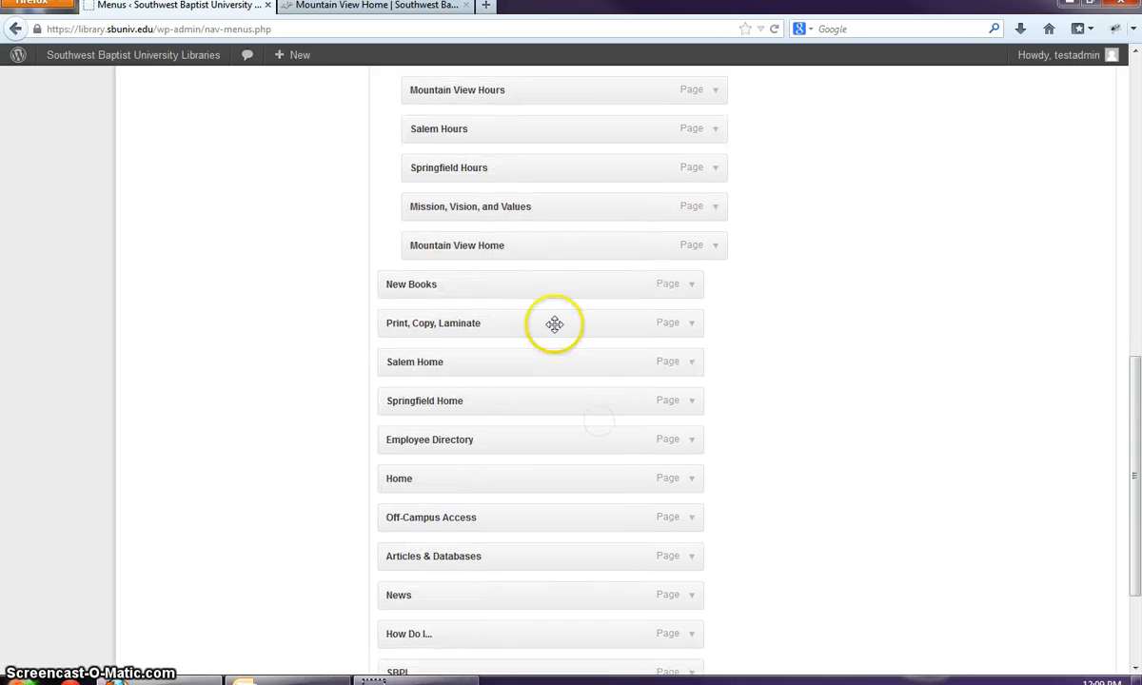
pyautogui.moveTo(555, 324); pyautogui.dragTo(578, 322)
pyautogui.moveTo(555, 374); pyautogui.dragTo(611, 470)
# - Nest Articles & Databases under Off-Campus Access and look over the resulting hierarchy
pyautogui.scroll(-2, 611, 485)
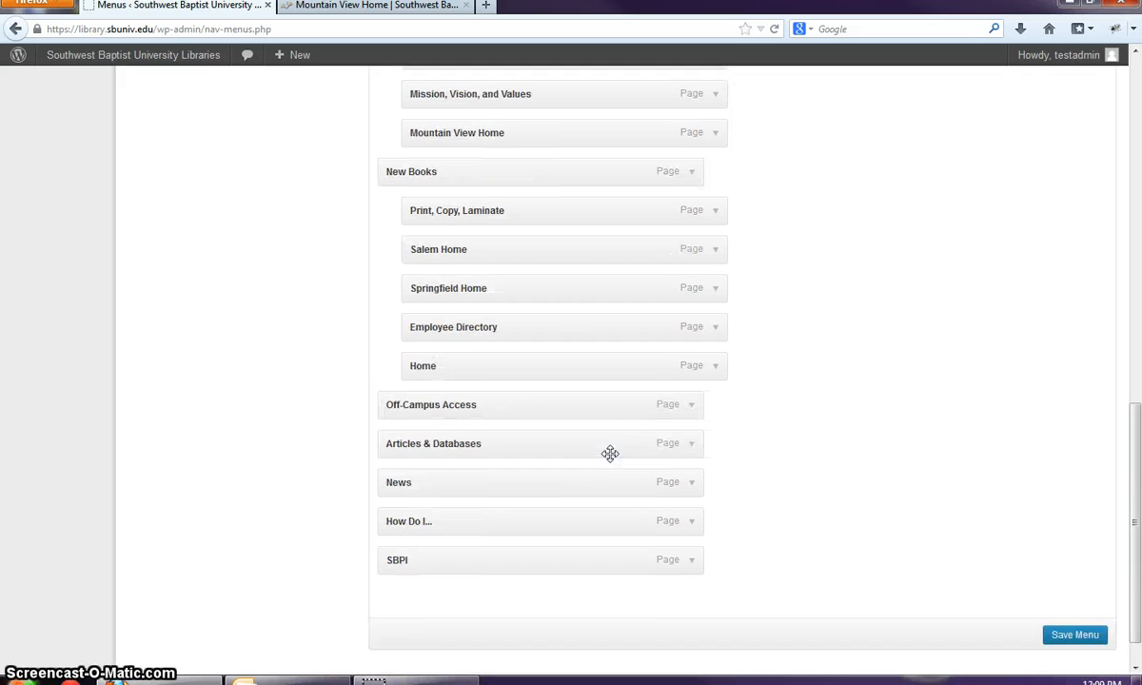
pyautogui.moveTo(519, 402); pyautogui.dragTo(548, 444)
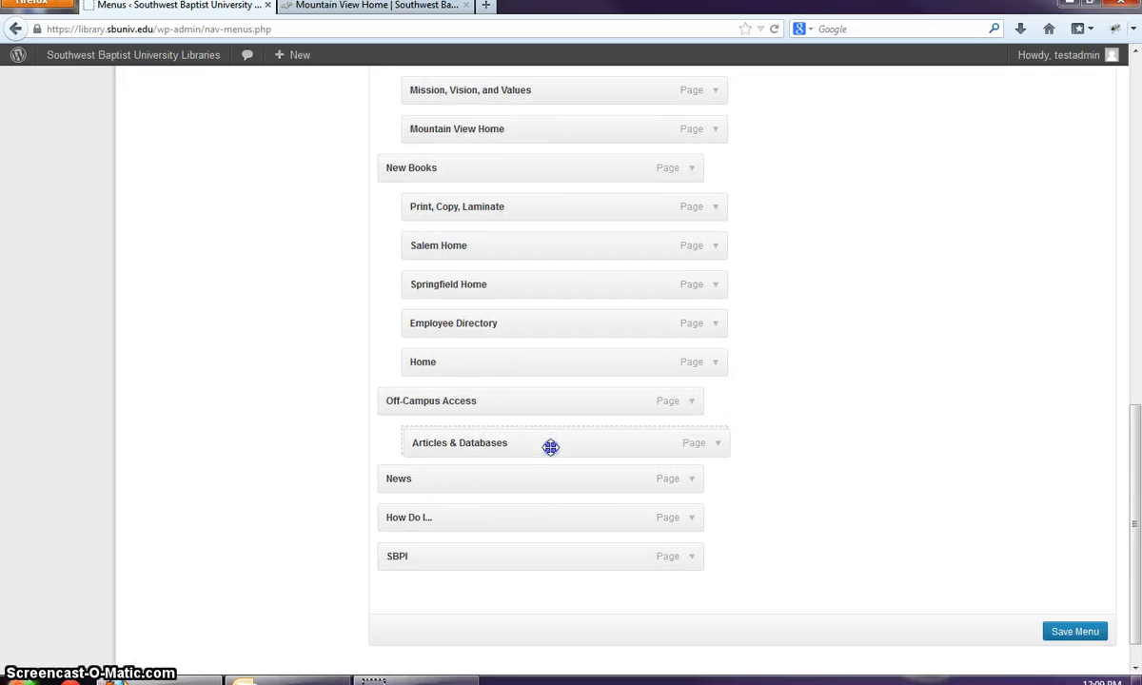
pyautogui.moveTo(517, 484); pyautogui.dragTo(566, 526)
pyautogui.moveTo(568, 545); pyautogui.dragTo(592, 545)
pyautogui.scroll(-2, 621, 510)
pyautogui.scroll(12, 620, 514)
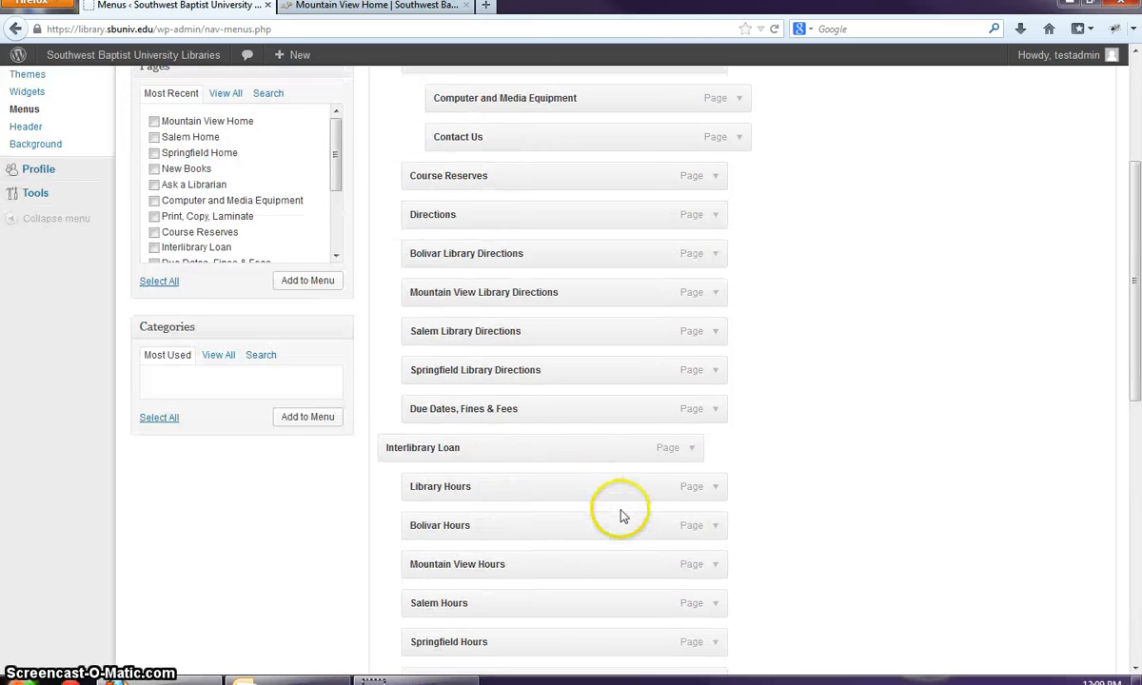
pyautogui.scroll(-8, 434, 235)
pyautogui.scroll(-6, 369, 344)
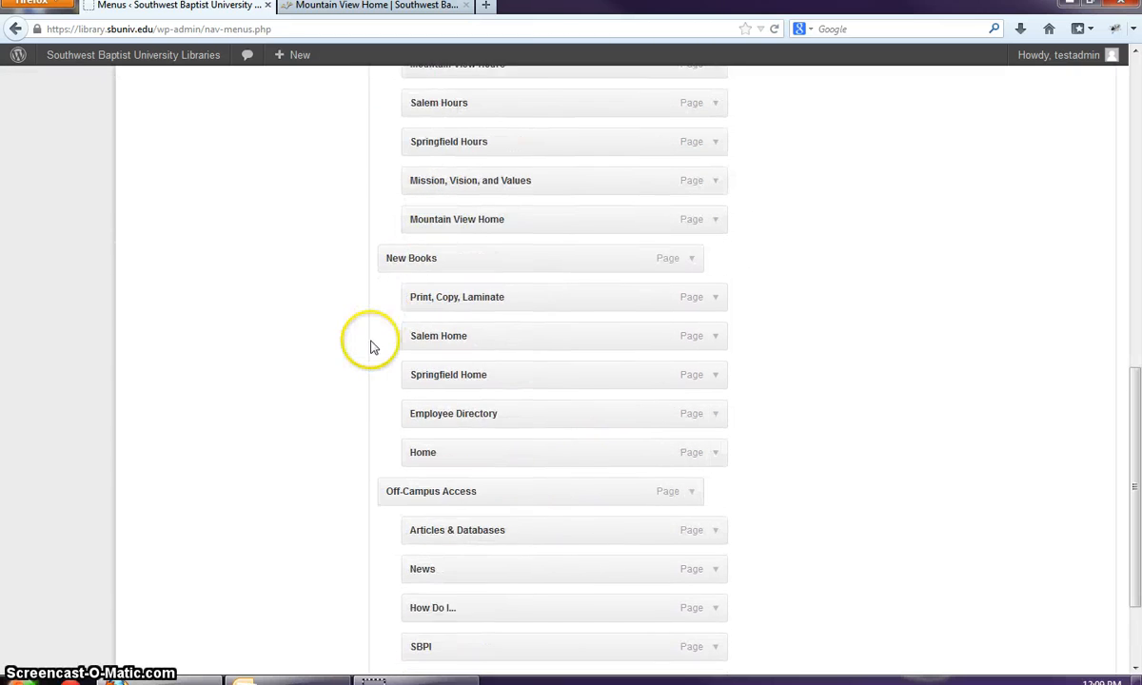
pyautogui.scroll(11, 413, 367)
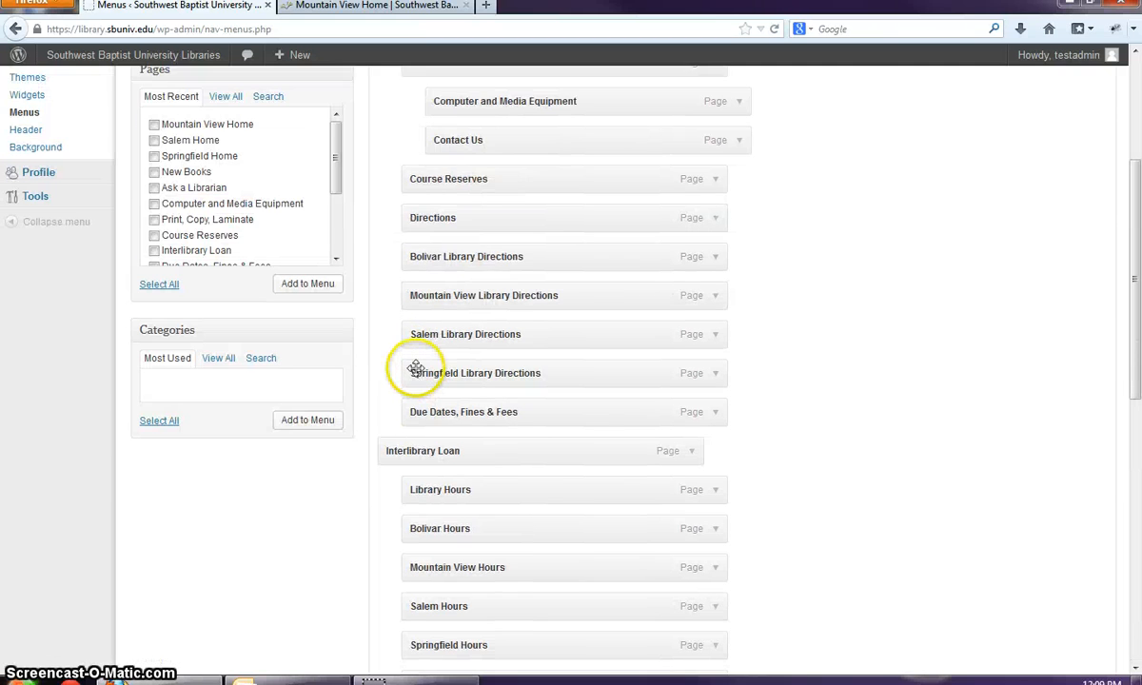
pyautogui.scroll(5, 416, 373)
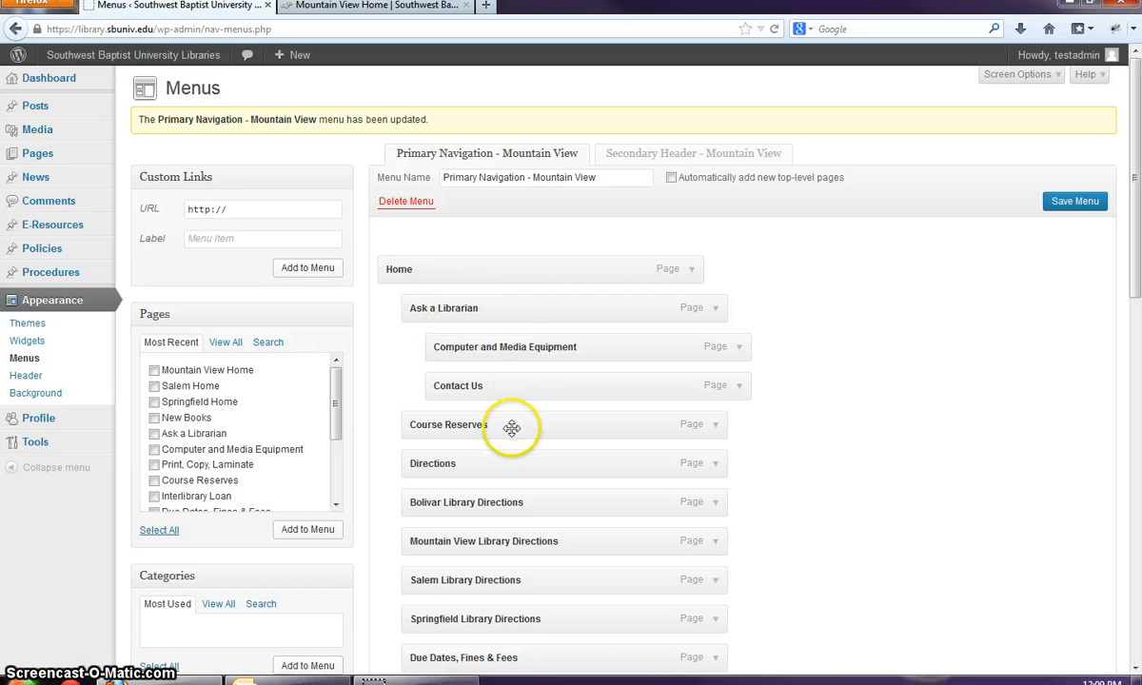
# - Put Course Reserves under Ask a Librarian and Directions under Course Reserves, then save the menu
pyautogui.moveTo(530, 429); pyautogui.dragTo(545, 429)
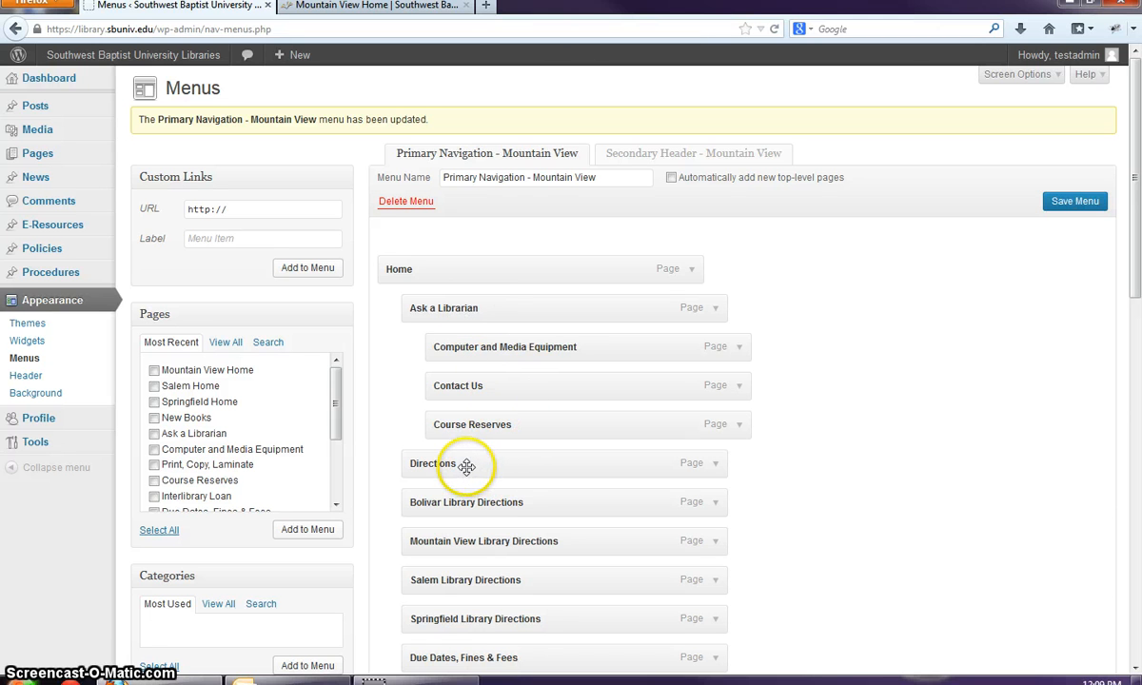
pyautogui.moveTo(461, 463); pyautogui.dragTo(522, 465)
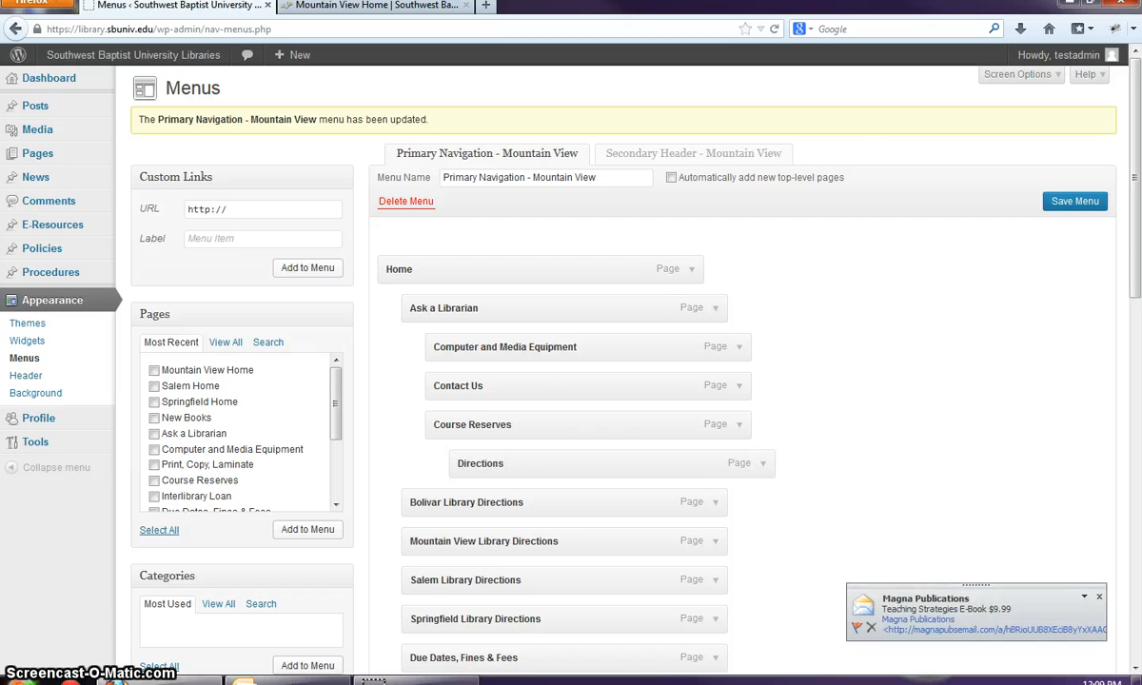
pyautogui.click(1095, 596)
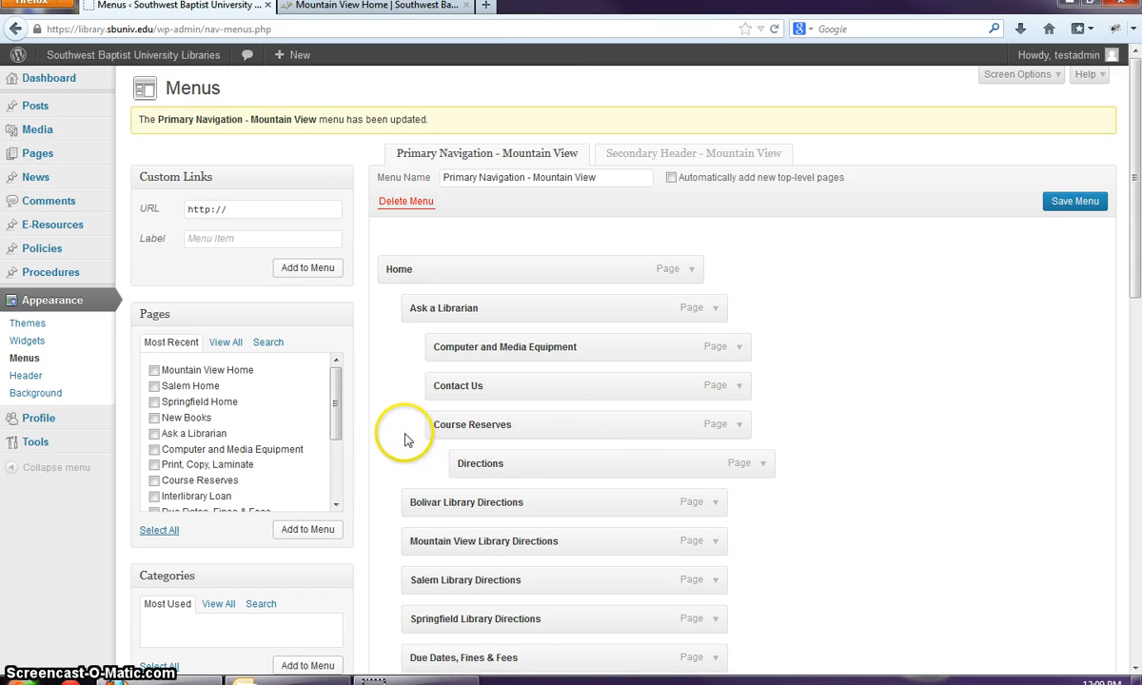
pyautogui.click(1083, 203)
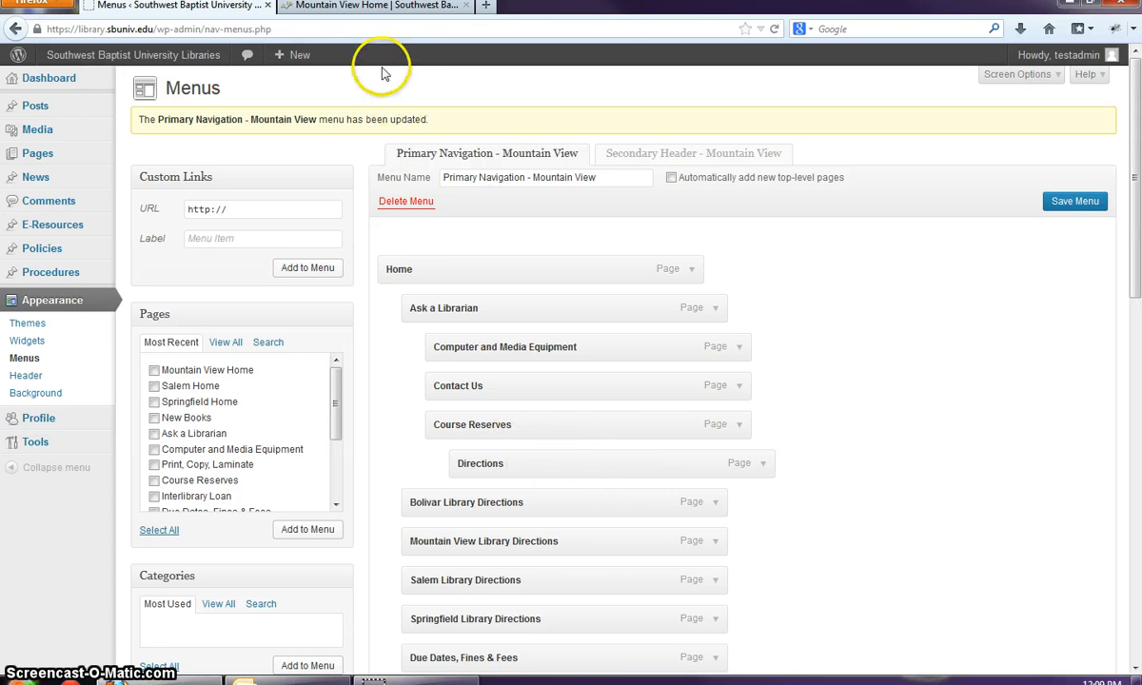
# - Check the nested dropdowns on the Mountain View homepage, then return to the Menus editor
pyautogui.click(377, 8)
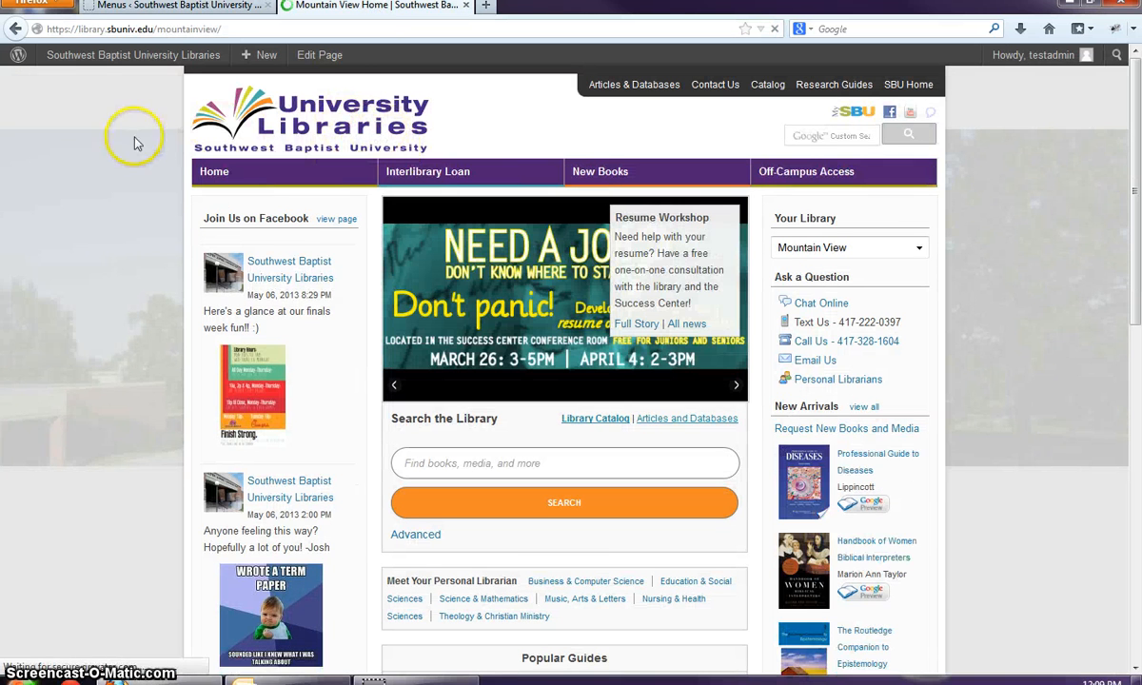
pyautogui.moveTo(191, 173)
pyautogui.moveTo(219, 195)
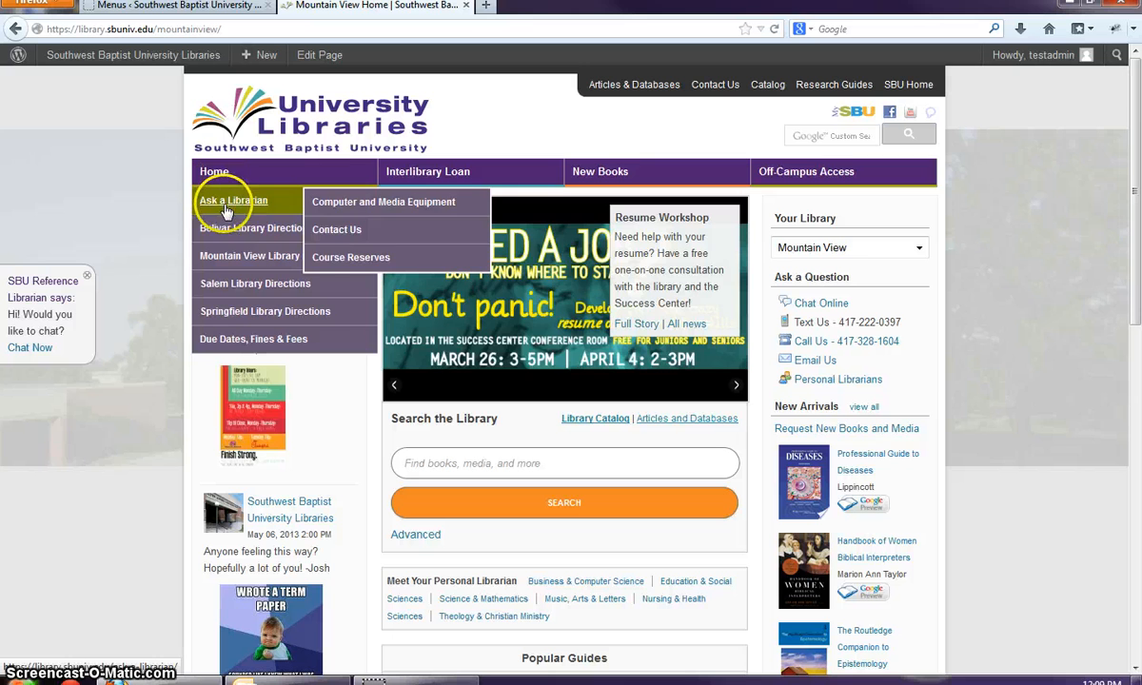
pyautogui.moveTo(769, 188)
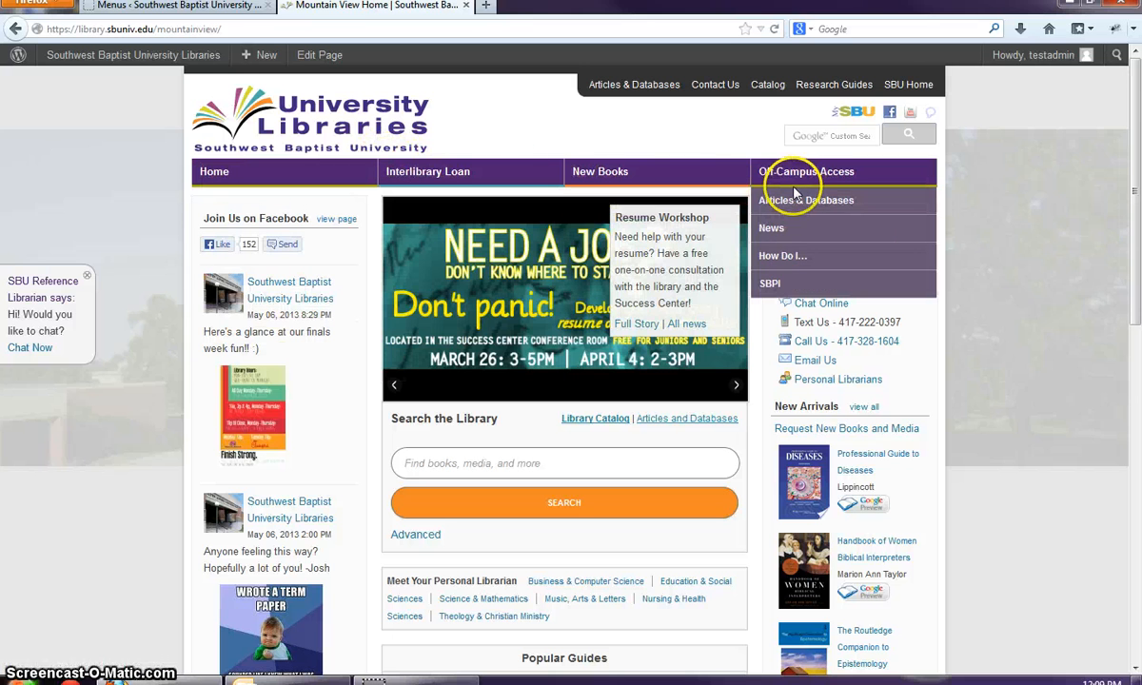
pyautogui.moveTo(275, 177)
pyautogui.moveTo(288, 203)
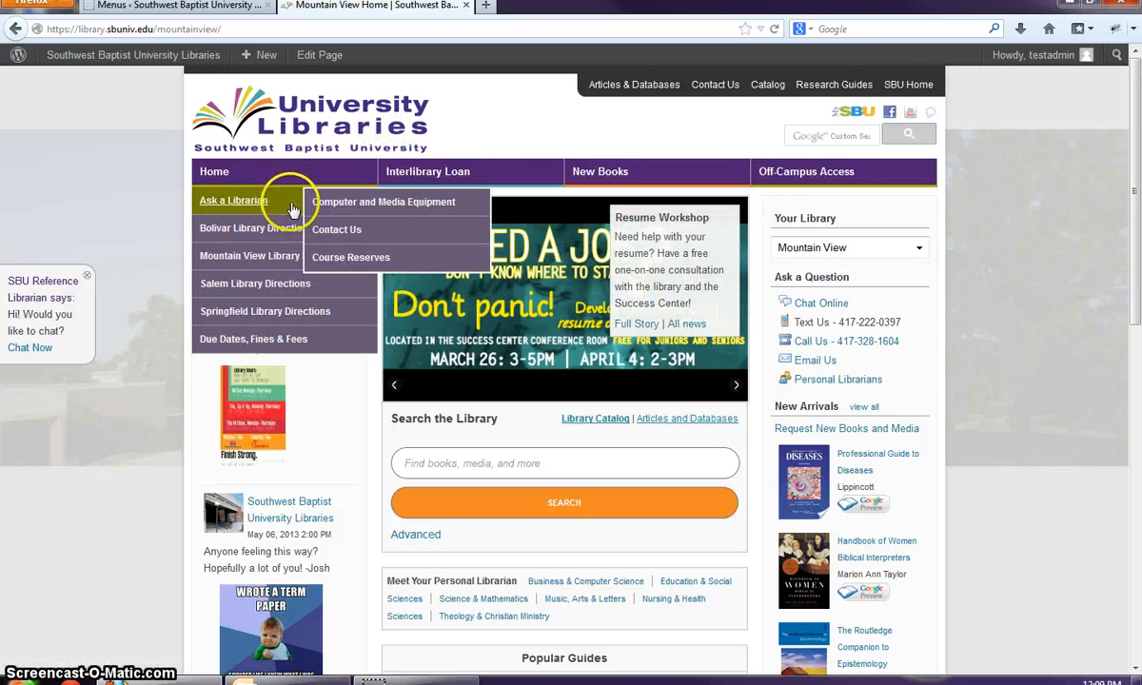
pyautogui.moveTo(338, 253)
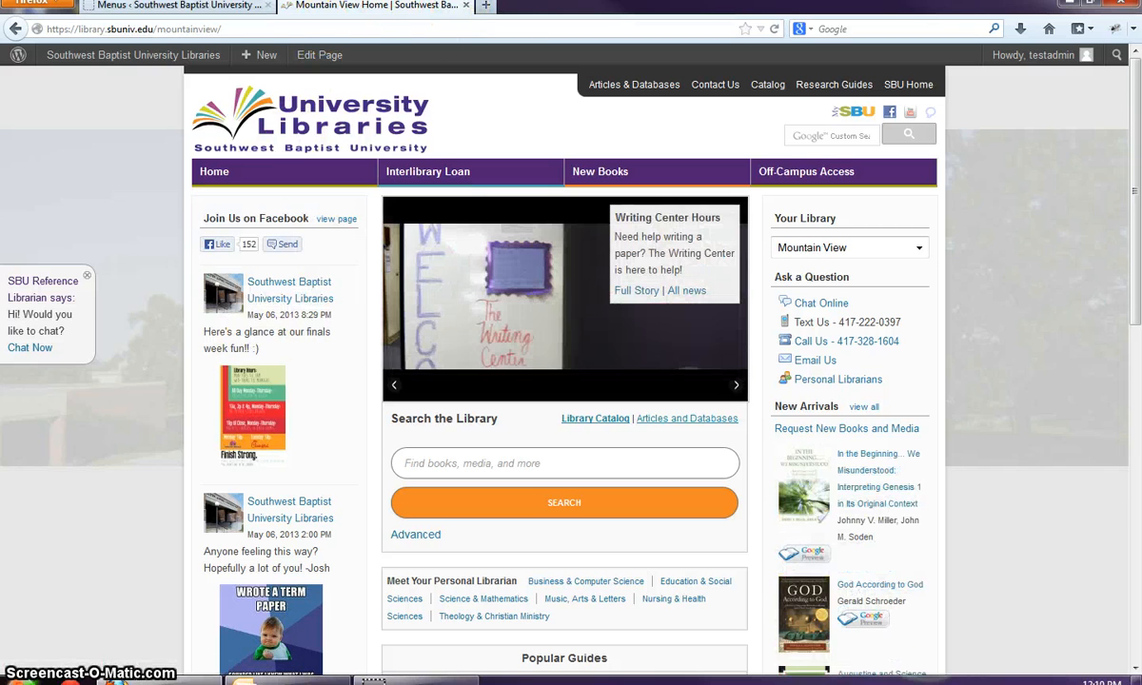
pyautogui.click(208, 9)
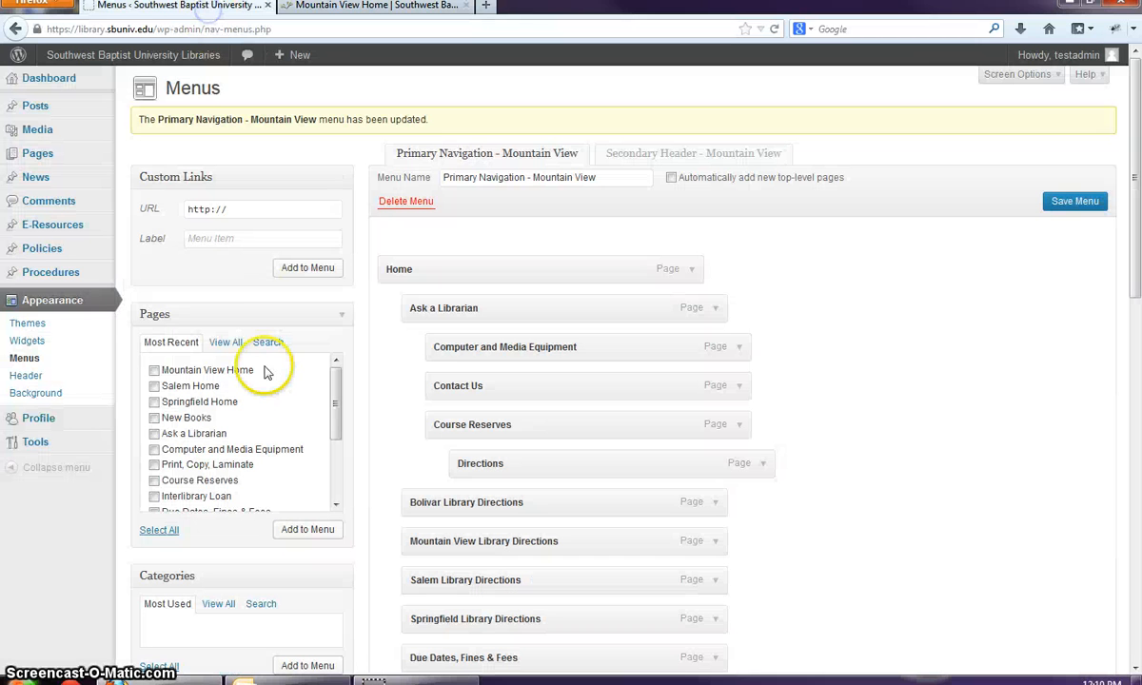
pyautogui.click(254, 209)
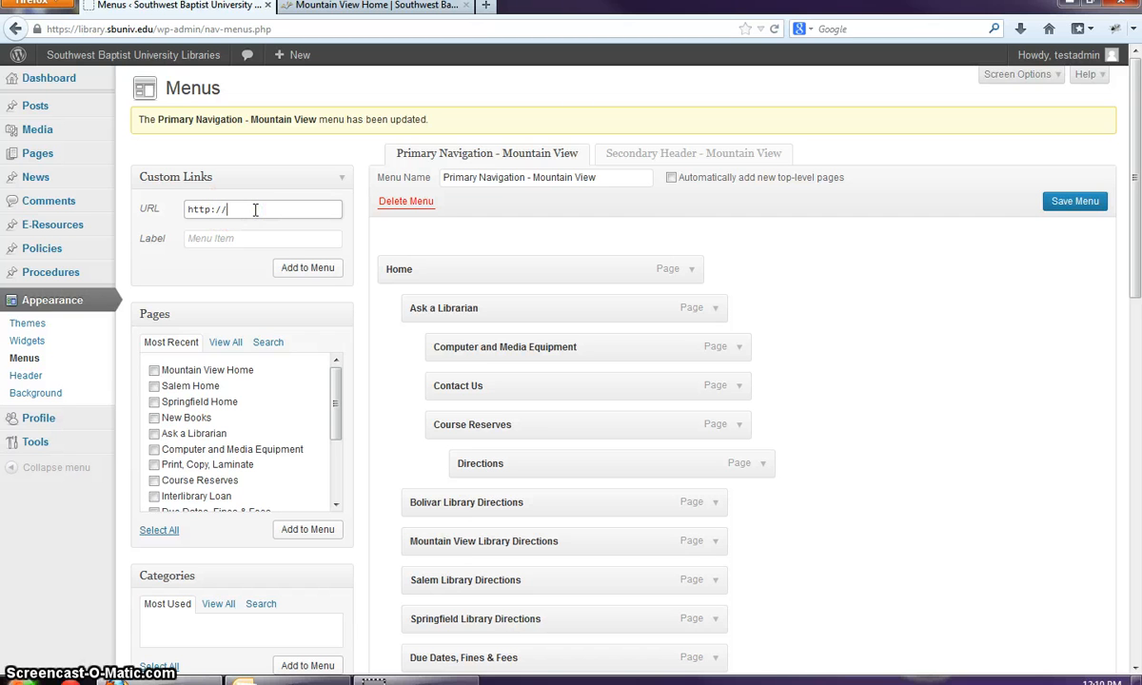
pyautogui.write('www.')
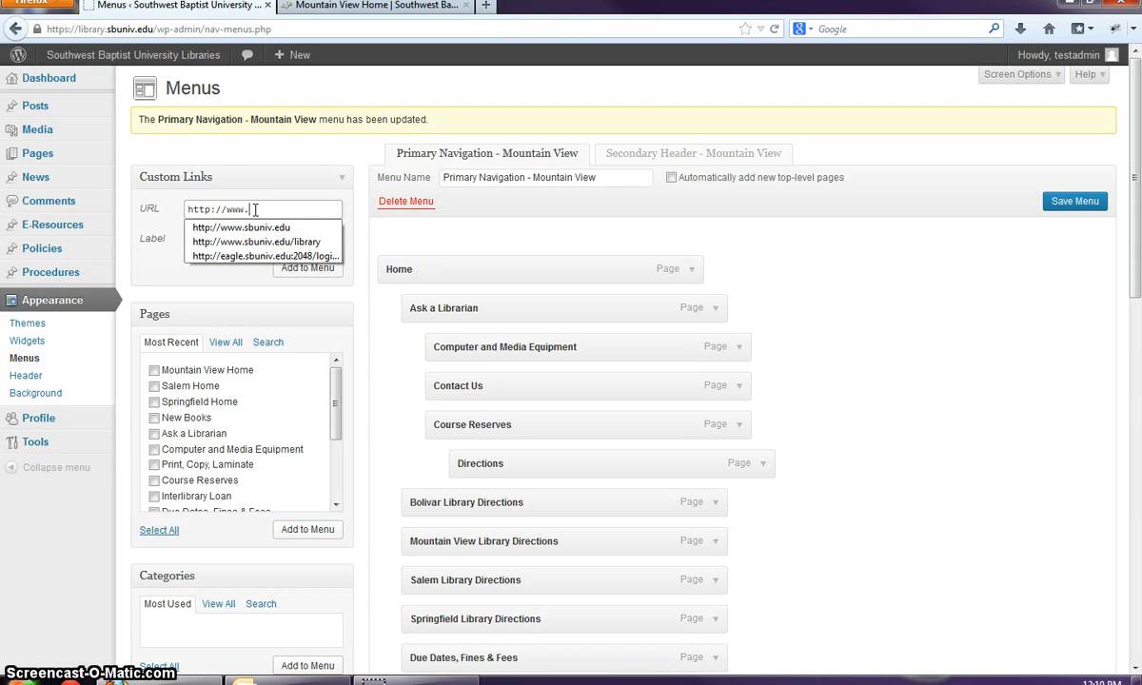
pyautogui.write('google.com')
pyautogui.press('Tab')
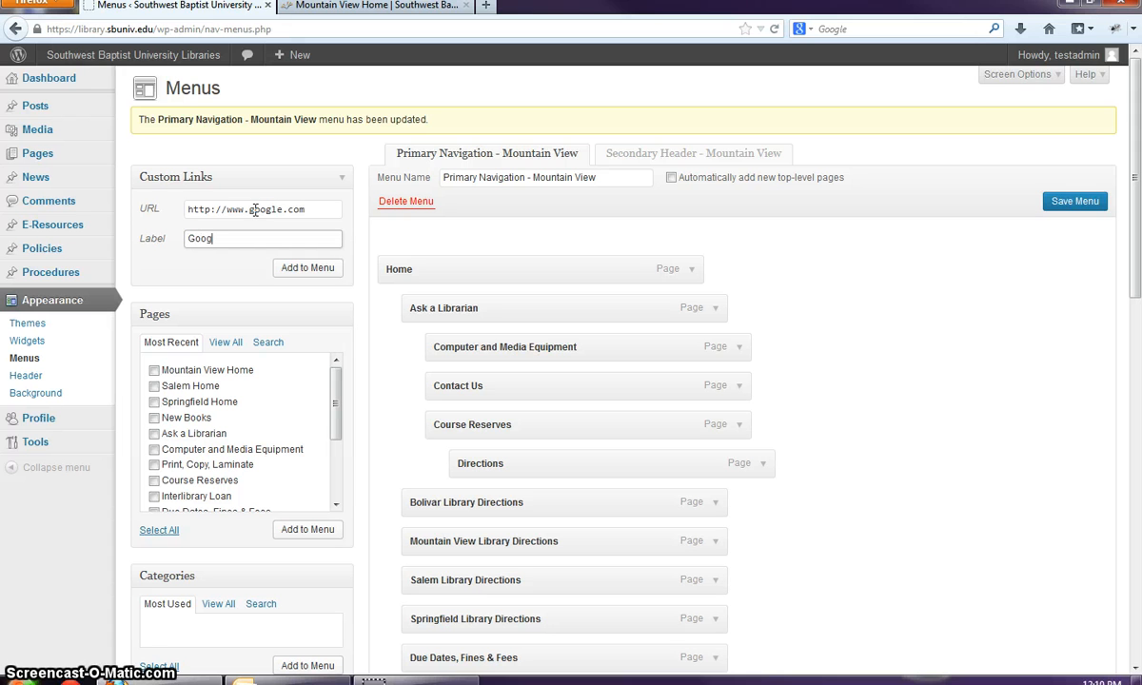
pyautogui.click(306, 269)
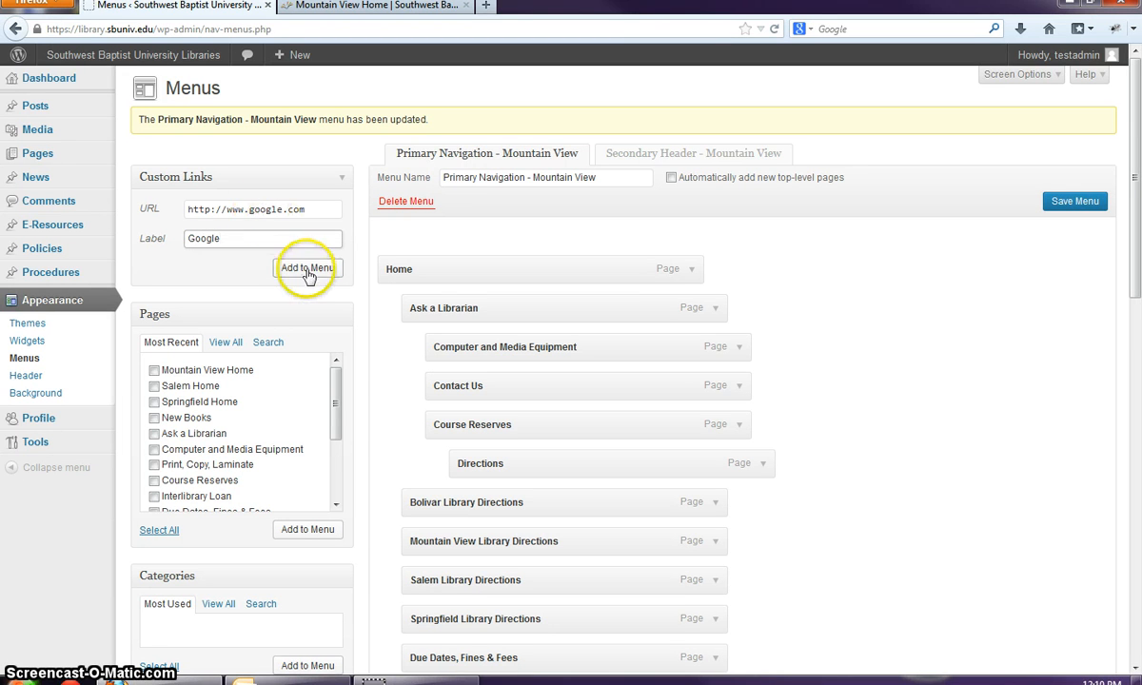
pyautogui.scroll(-10, 466, 314)
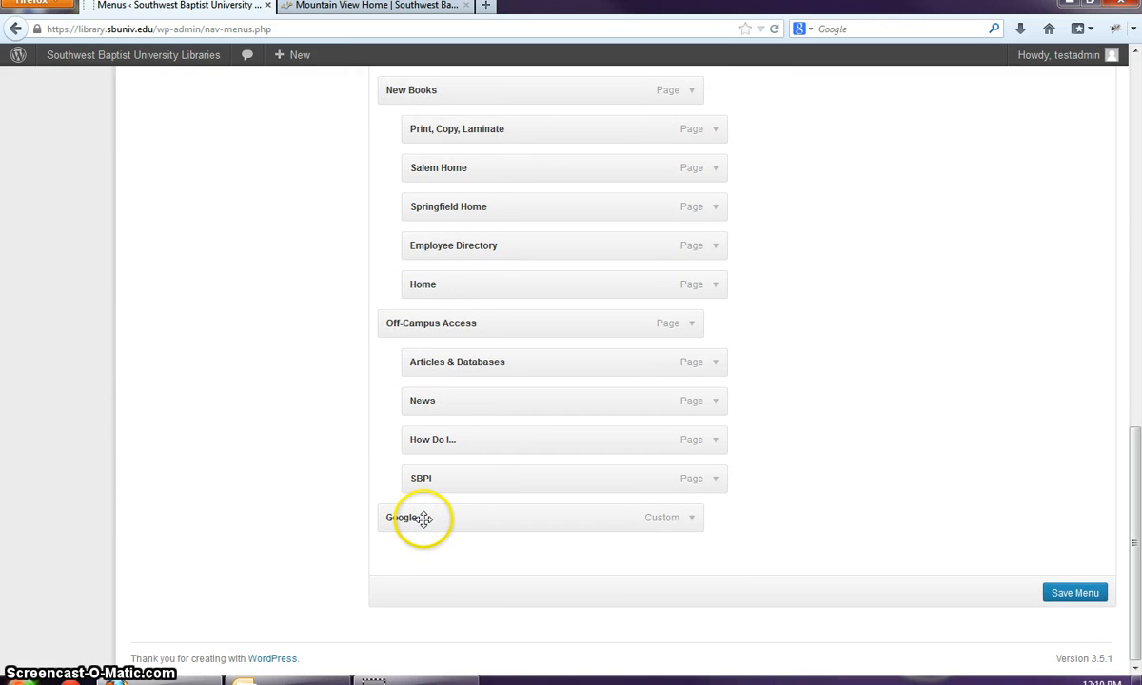
pyautogui.moveTo(426, 518); pyautogui.dragTo(444, 306)
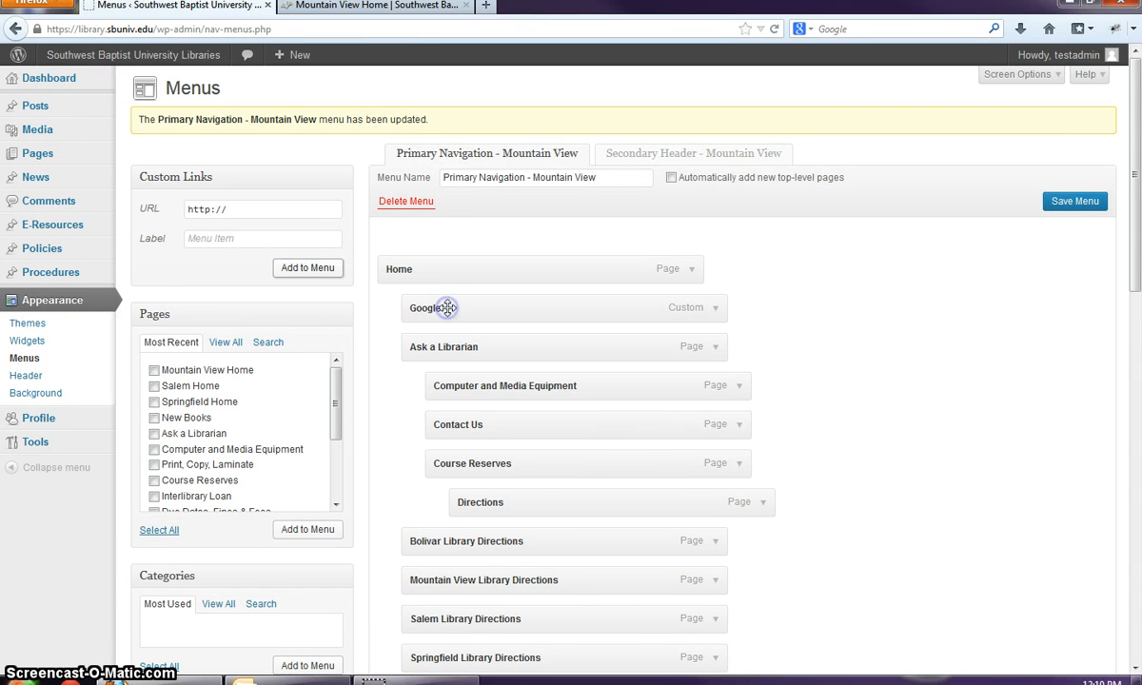
pyautogui.click(1086, 204)
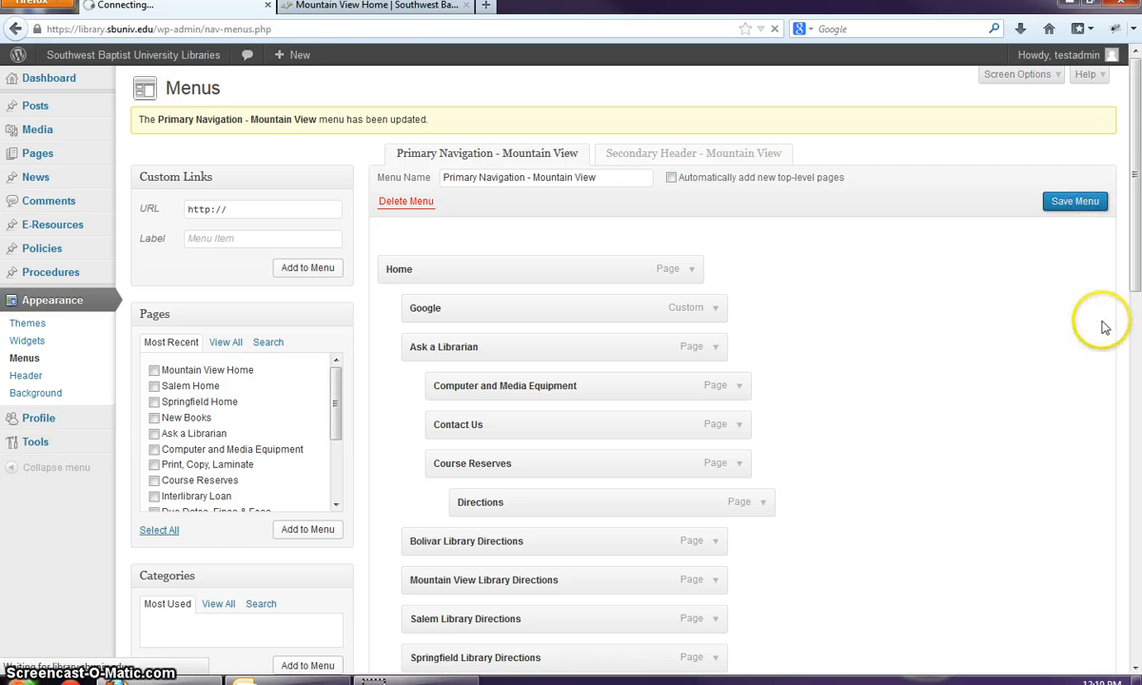
pyautogui.click(371, 16)
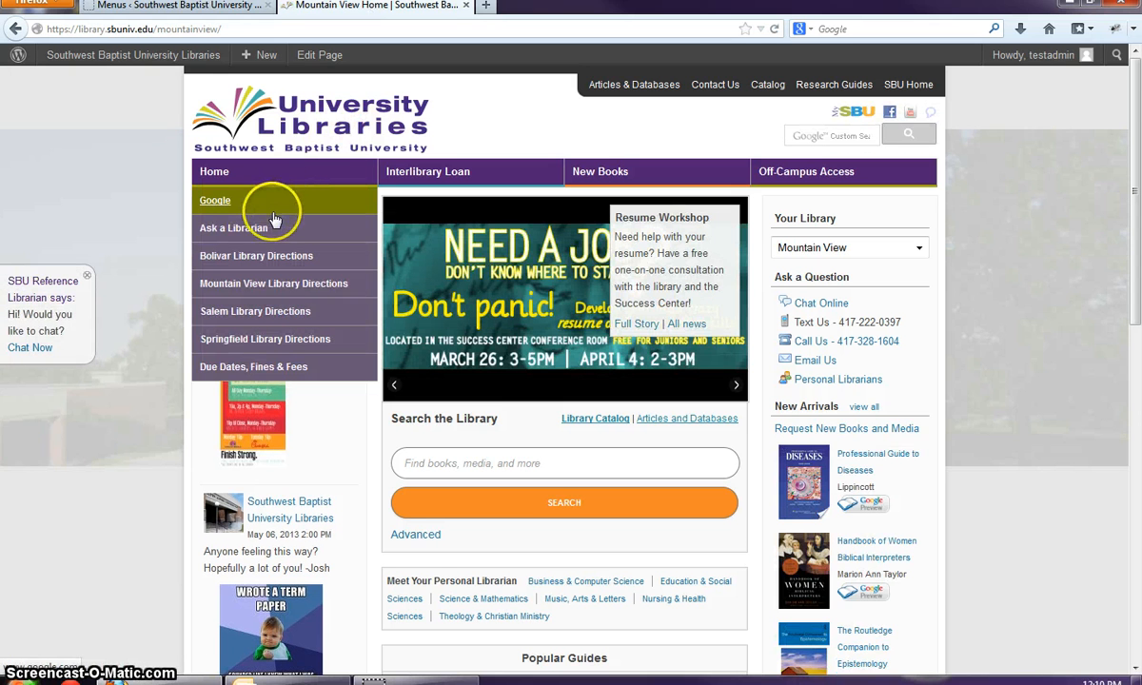
# - Expand the Home and Google menu items to reveal their labels and Google's URL
pyautogui.click(174, 6)
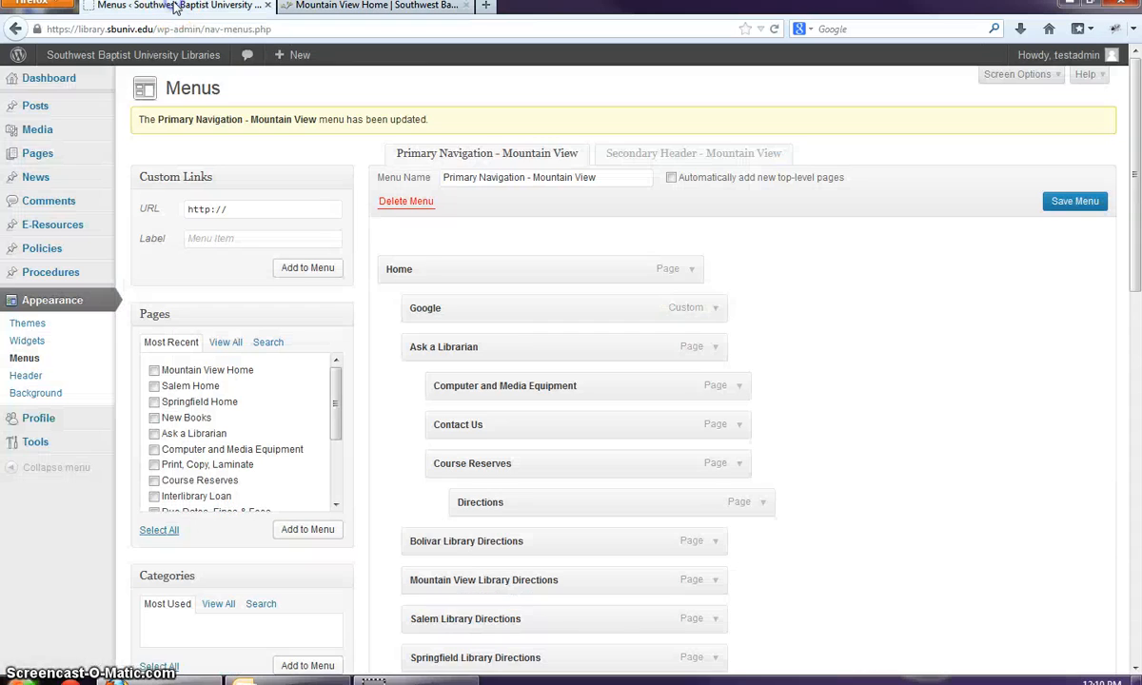
pyautogui.scroll(-2, 719, 376)
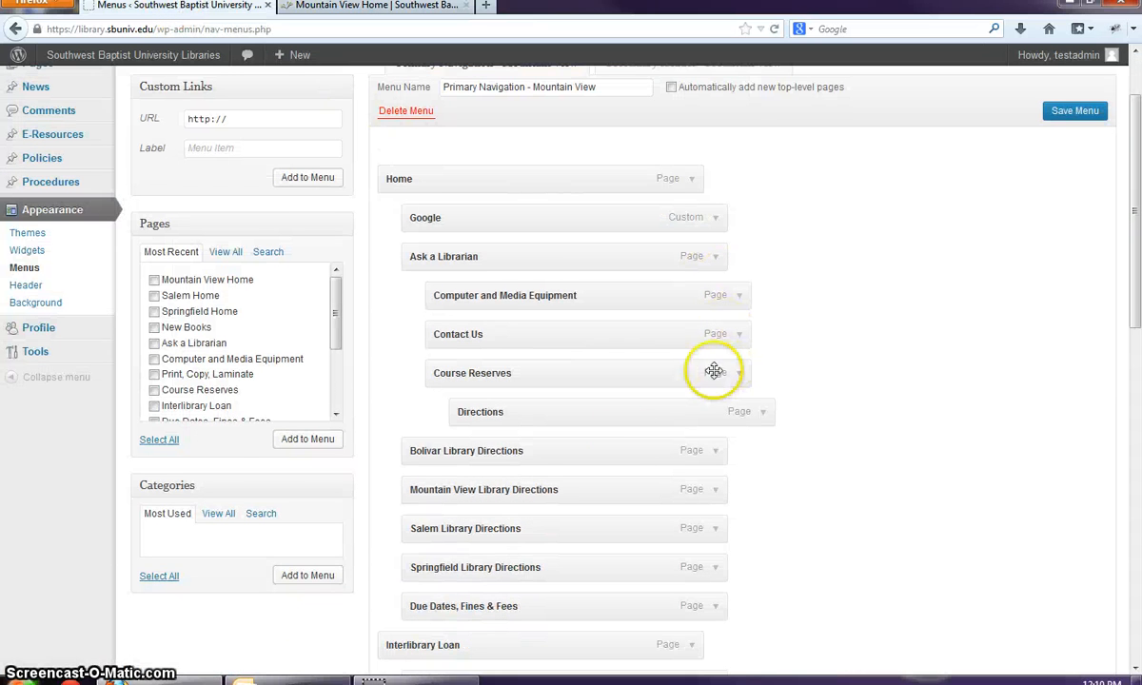
pyautogui.scroll(-1, 785, 467)
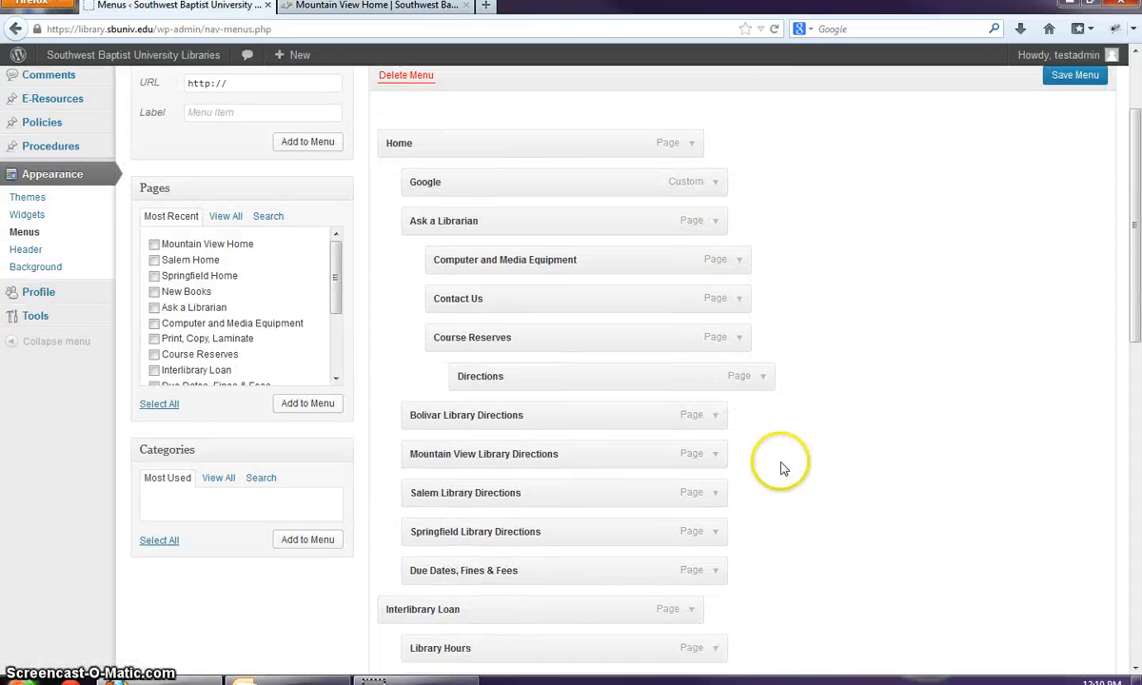
pyautogui.scroll(1, 781, 466)
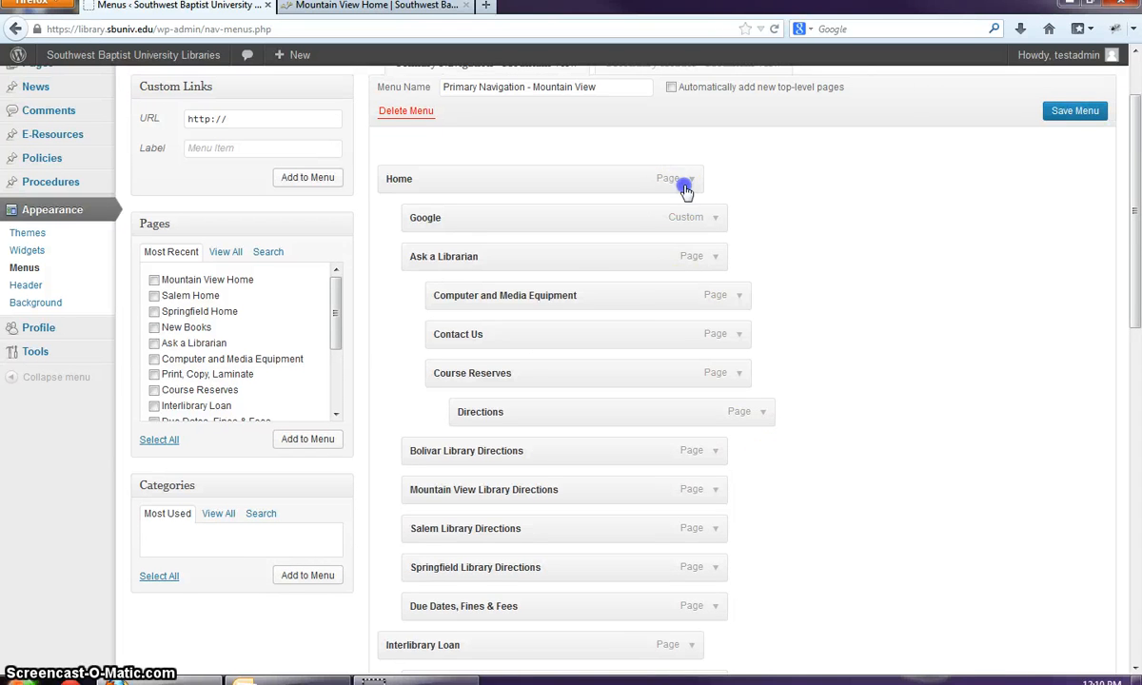
pyautogui.click(689, 181)
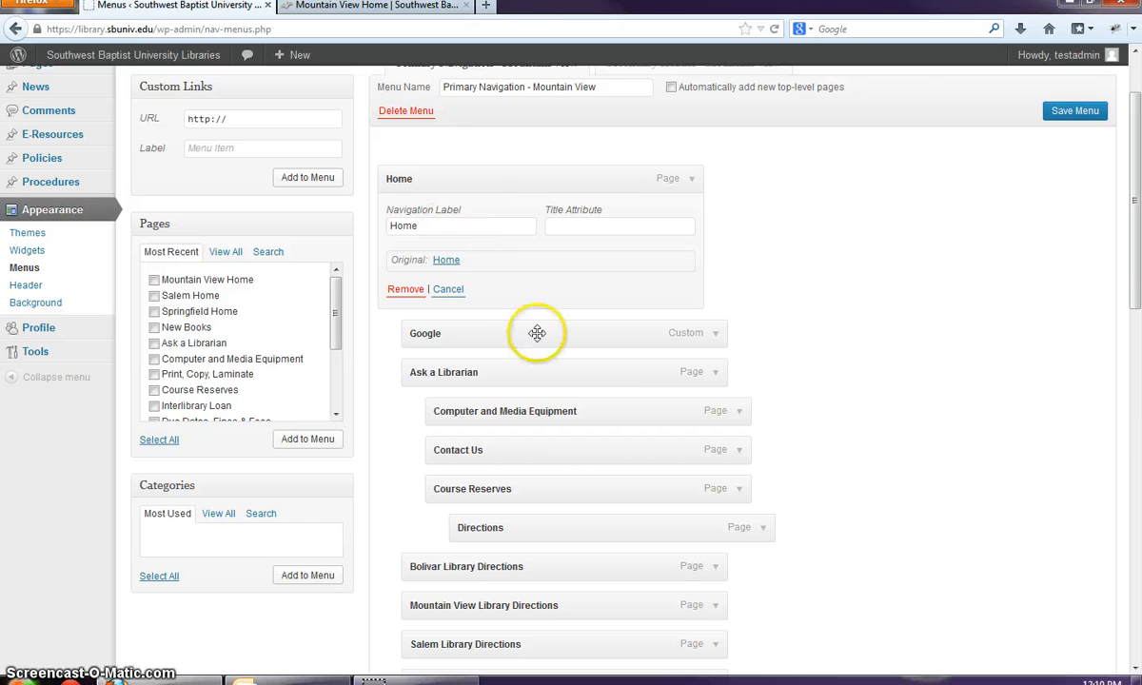
pyautogui.click(692, 181)
pyautogui.click(693, 181)
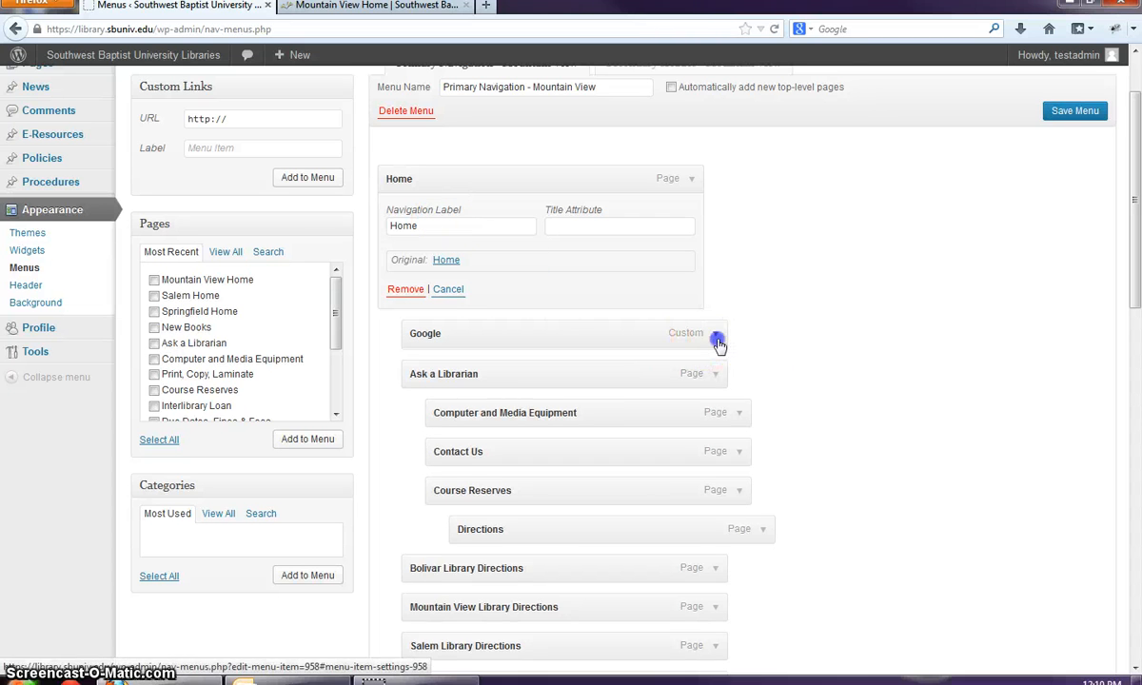
pyautogui.click(716, 335)
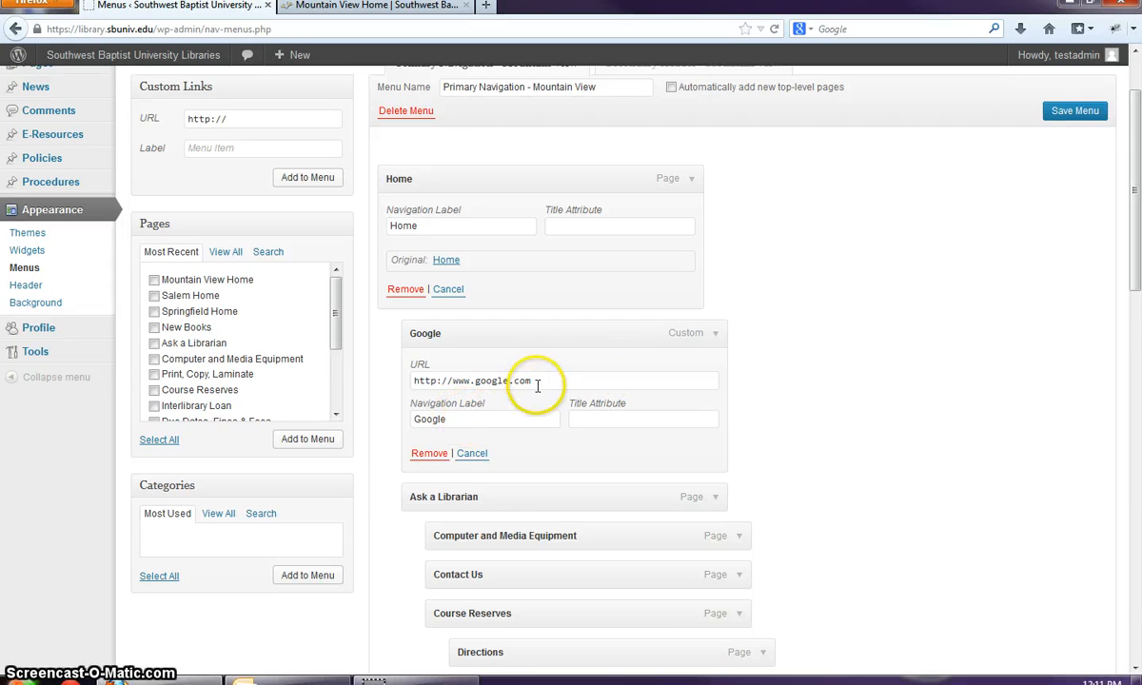
pyautogui.scroll(-1, 728, 440)
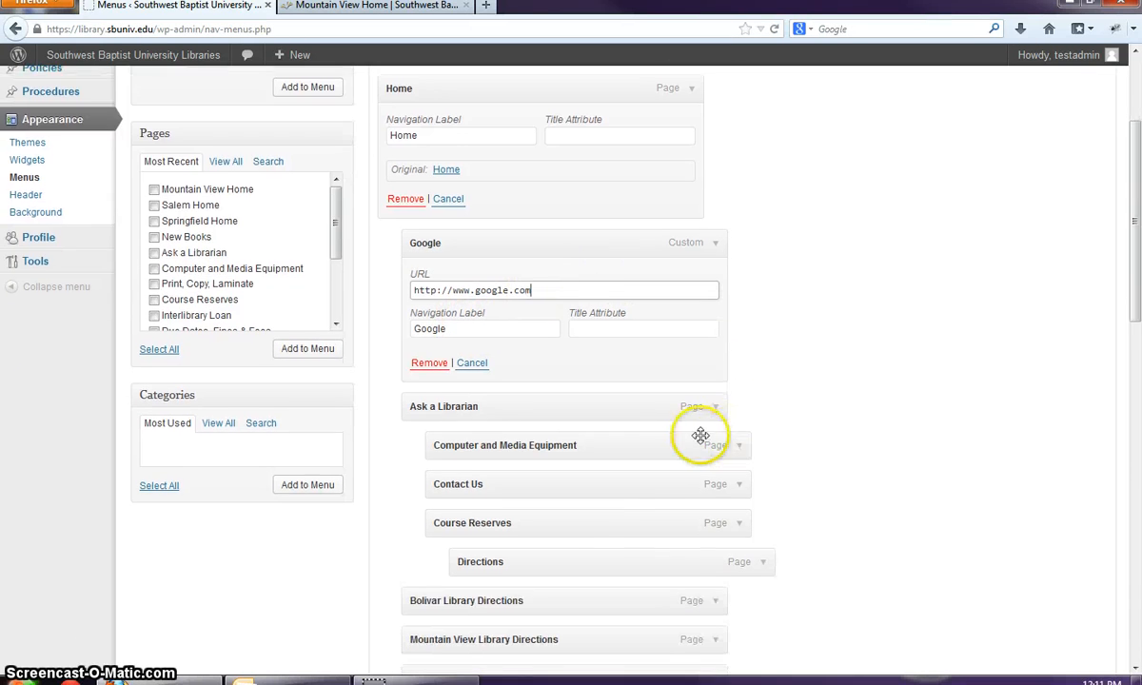
pyautogui.scroll(2, 694, 474)
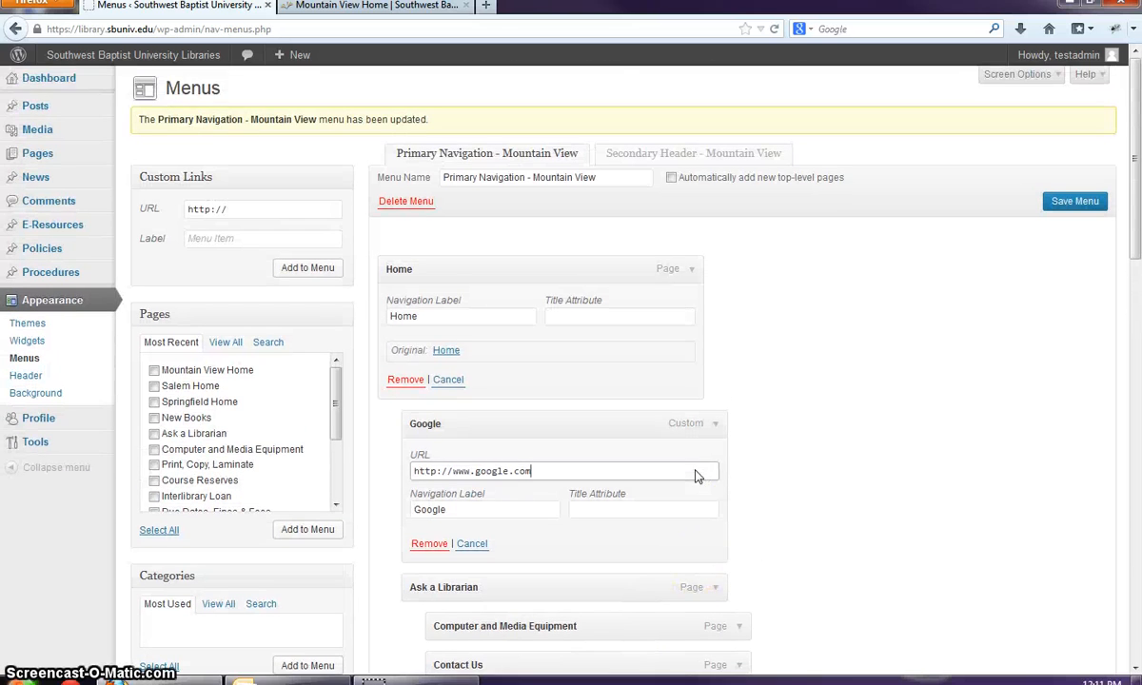
pyautogui.scroll(-2, 697, 474)
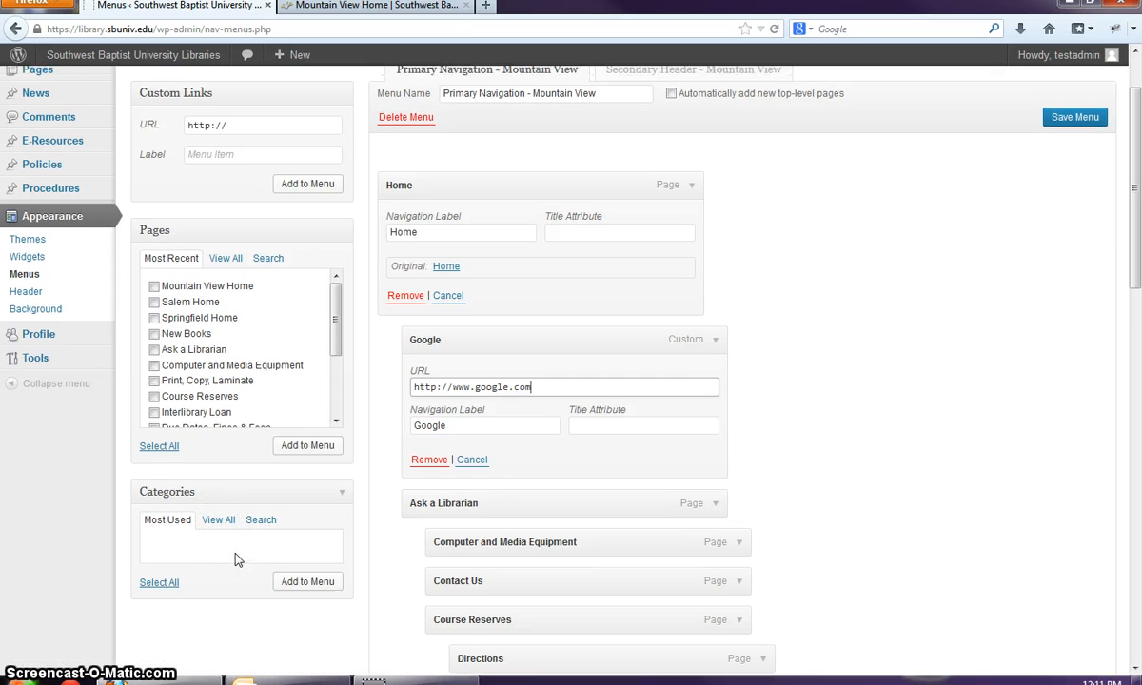
pyautogui.scroll(2, 236, 554)
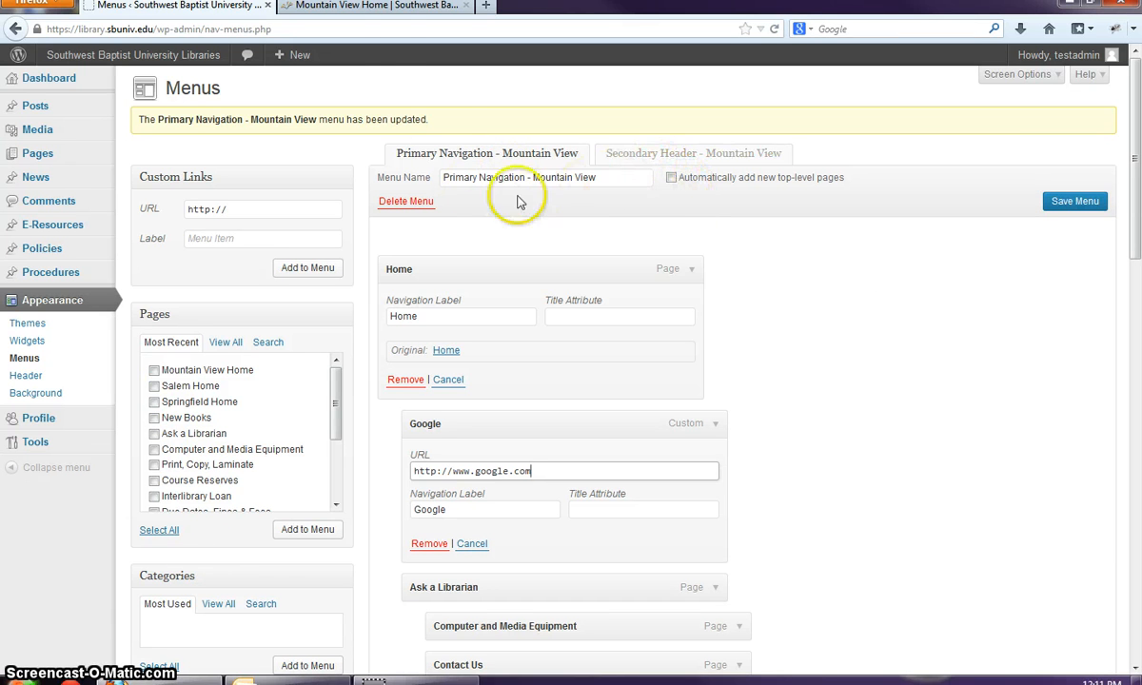
pyautogui.click(356, 7)
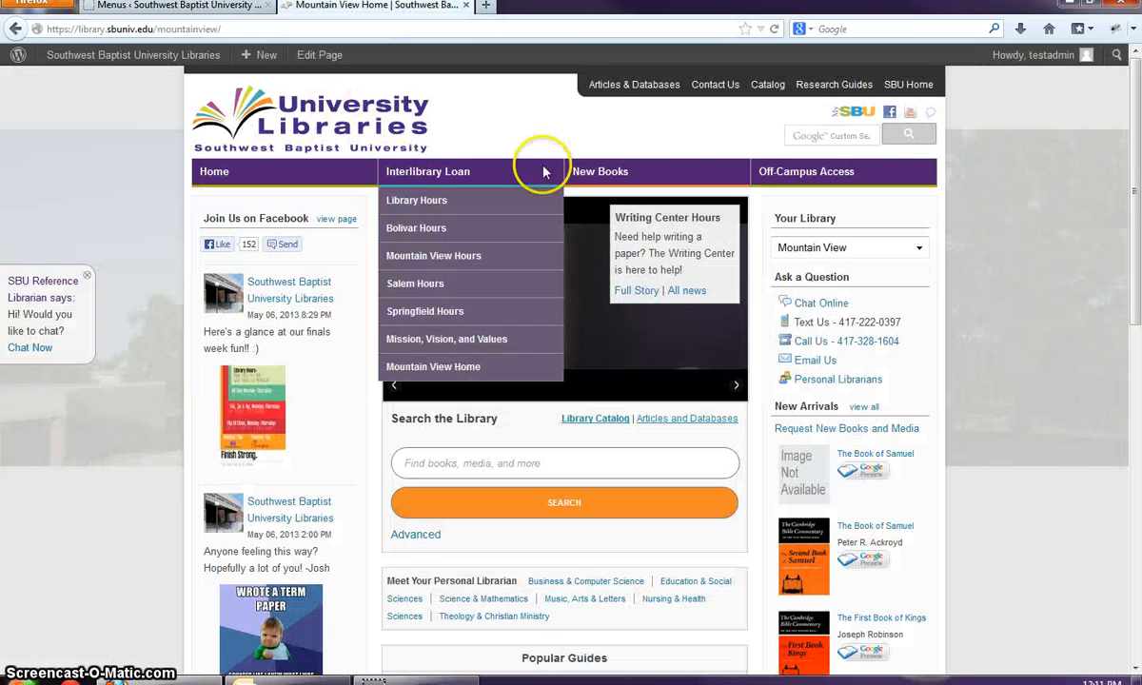
pyautogui.moveTo(695, 183)
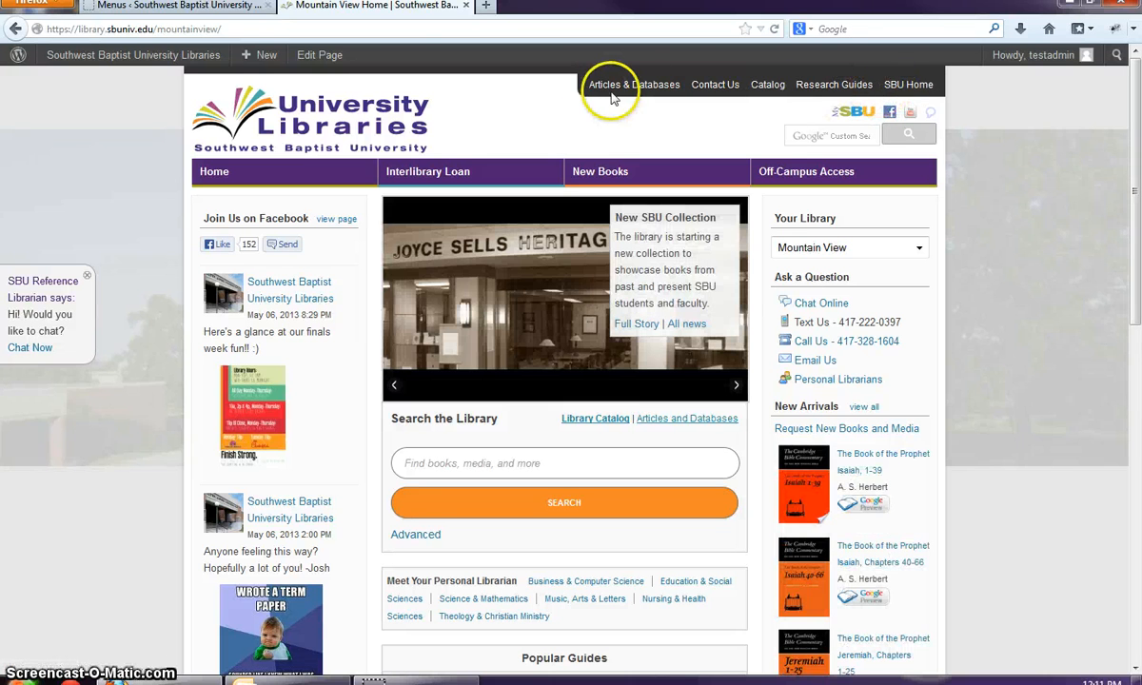
pyautogui.click(176, 5)
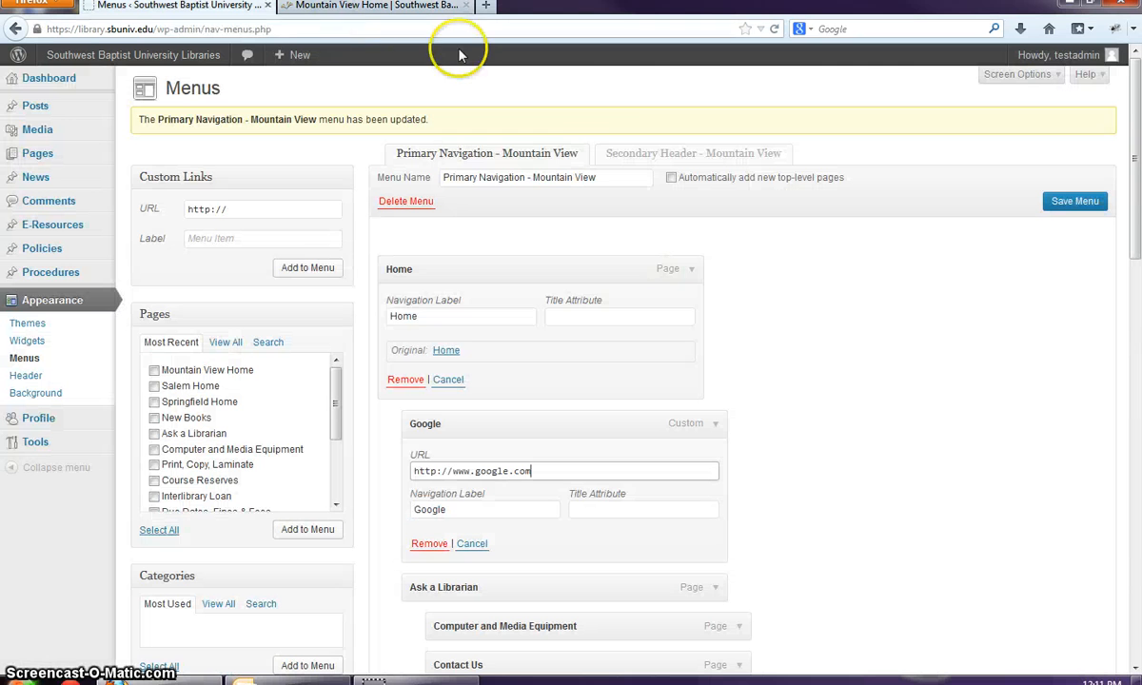
# - Add Mountain View Home, Salem Home, Springfield Home, New Books and Ask a Librarian to the Secondary Header menu and save
pyautogui.click(637, 155)
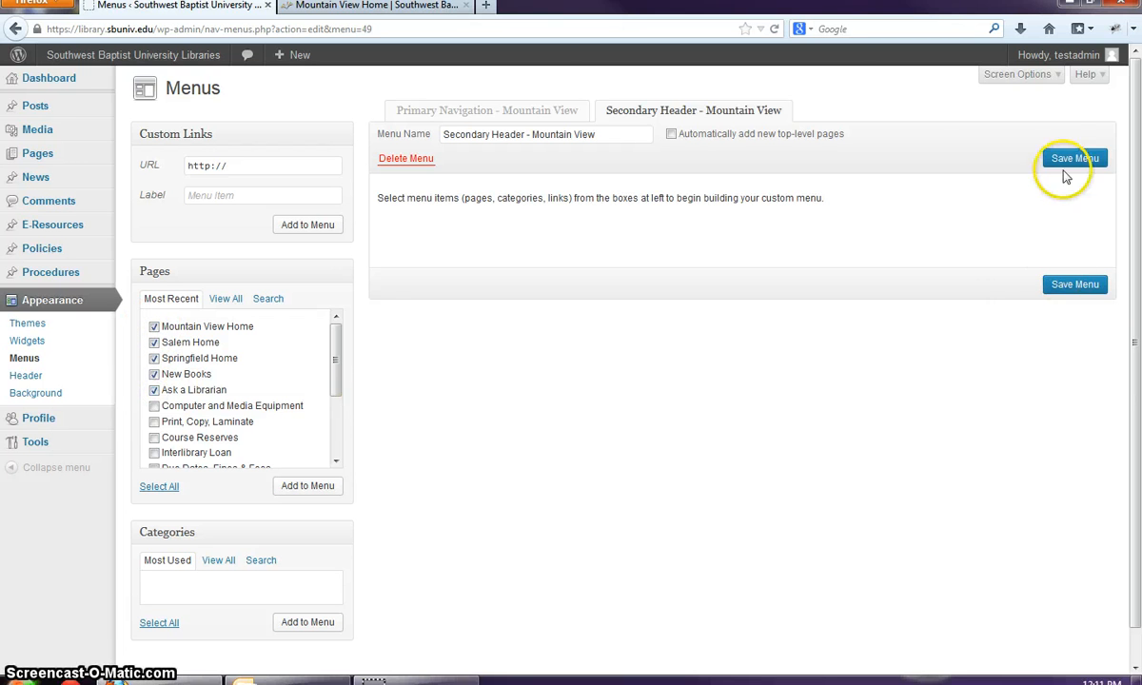
pyautogui.click(303, 487)
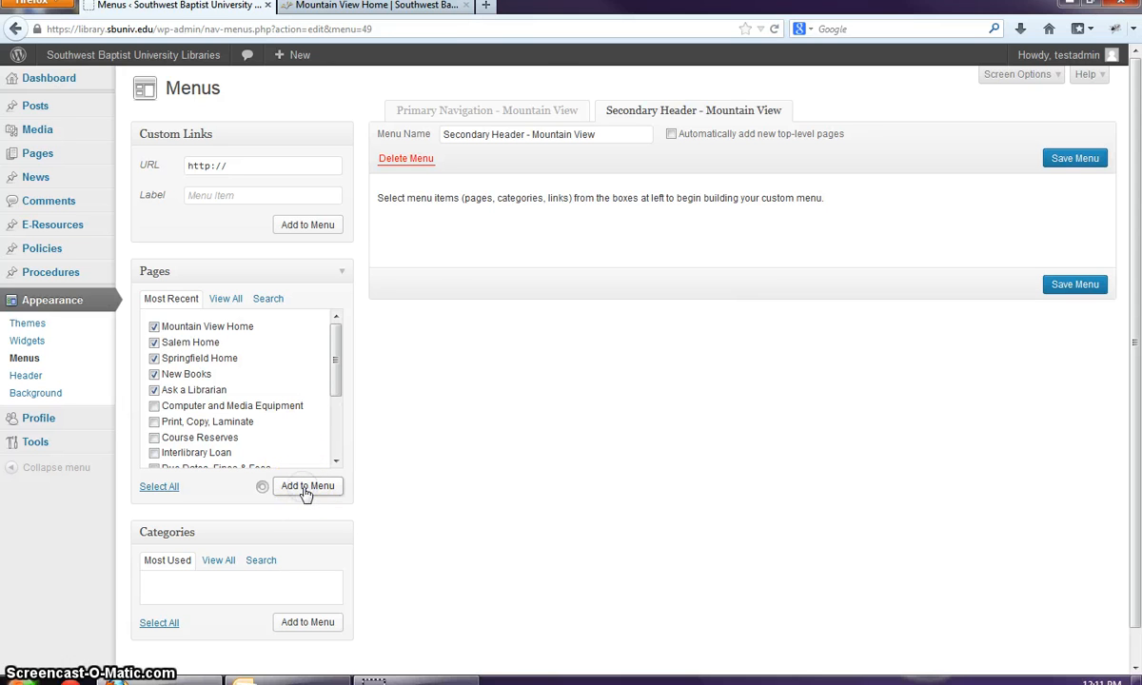
pyautogui.click(1075, 457)
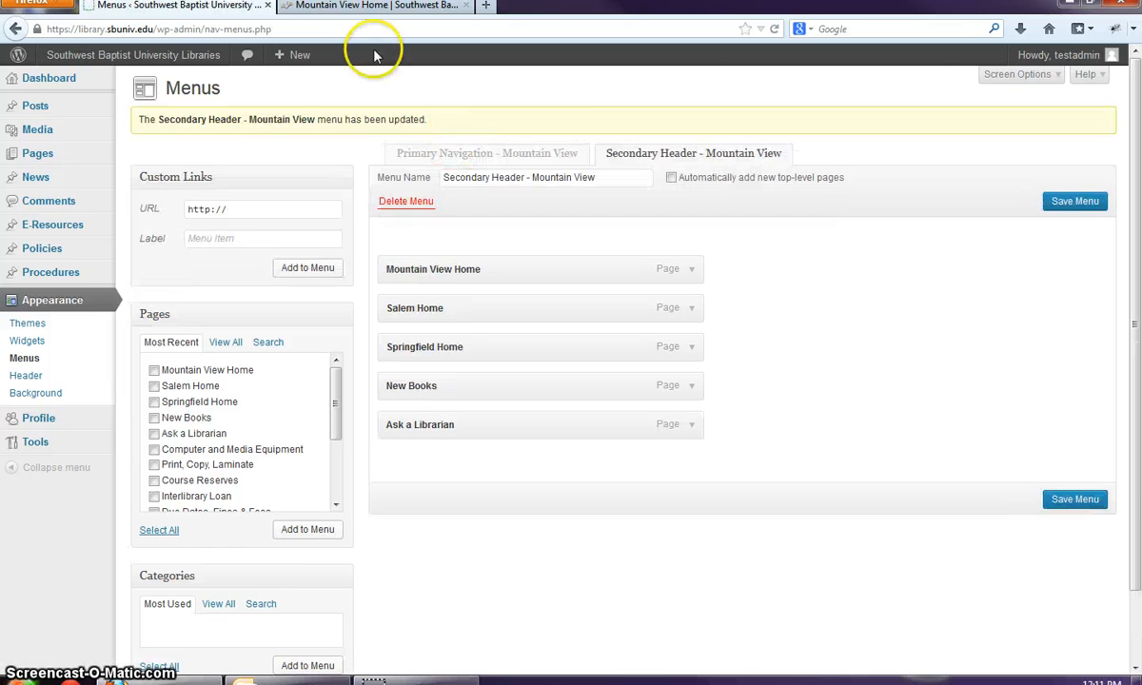
# - Preview the secondary header on the library homepage, then indent Salem Home under Mountain View Home
pyautogui.click(359, 8)
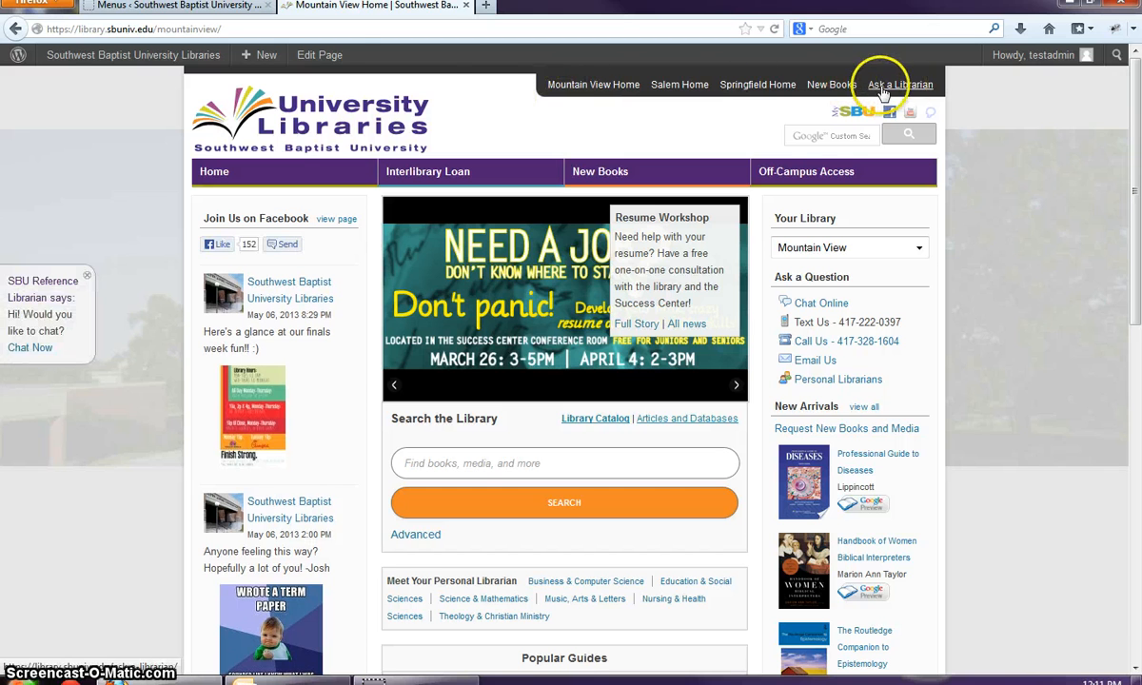
pyautogui.click(186, 8)
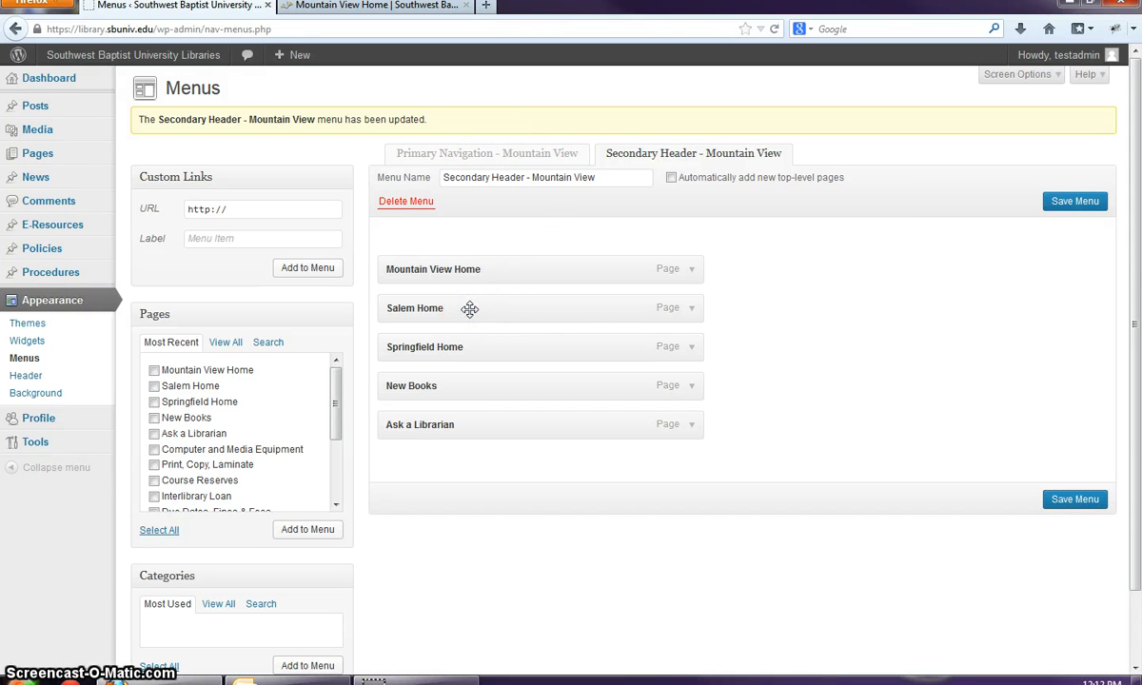
pyautogui.moveTo(481, 309); pyautogui.dragTo(521, 344)
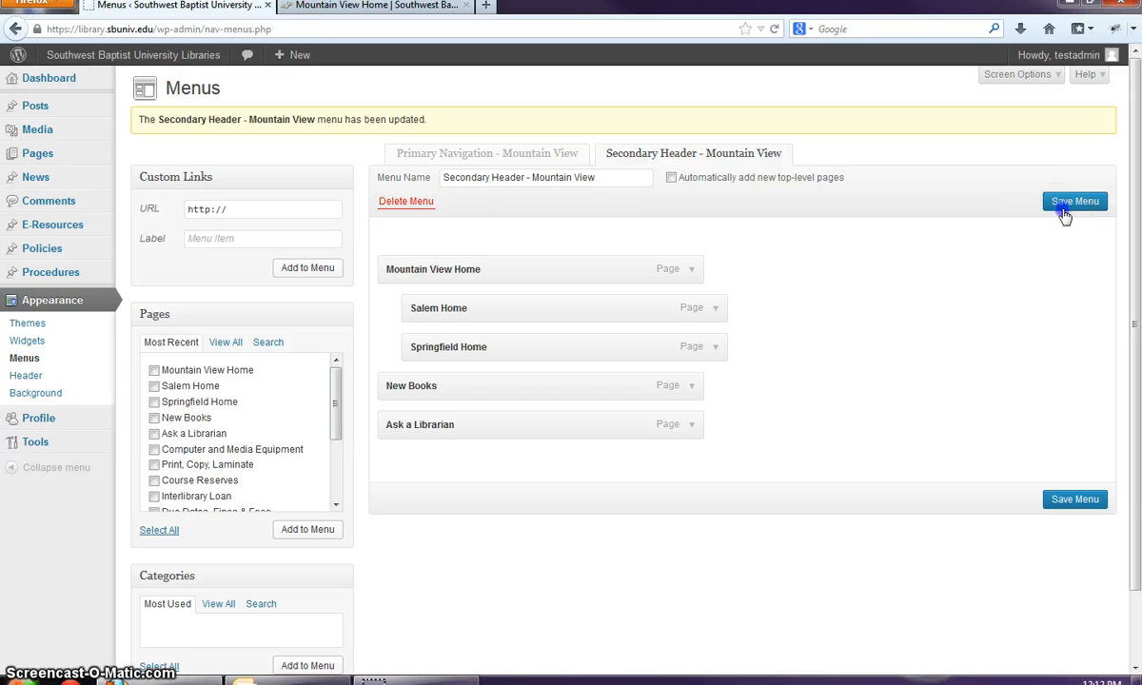
pyautogui.click(353, 6)
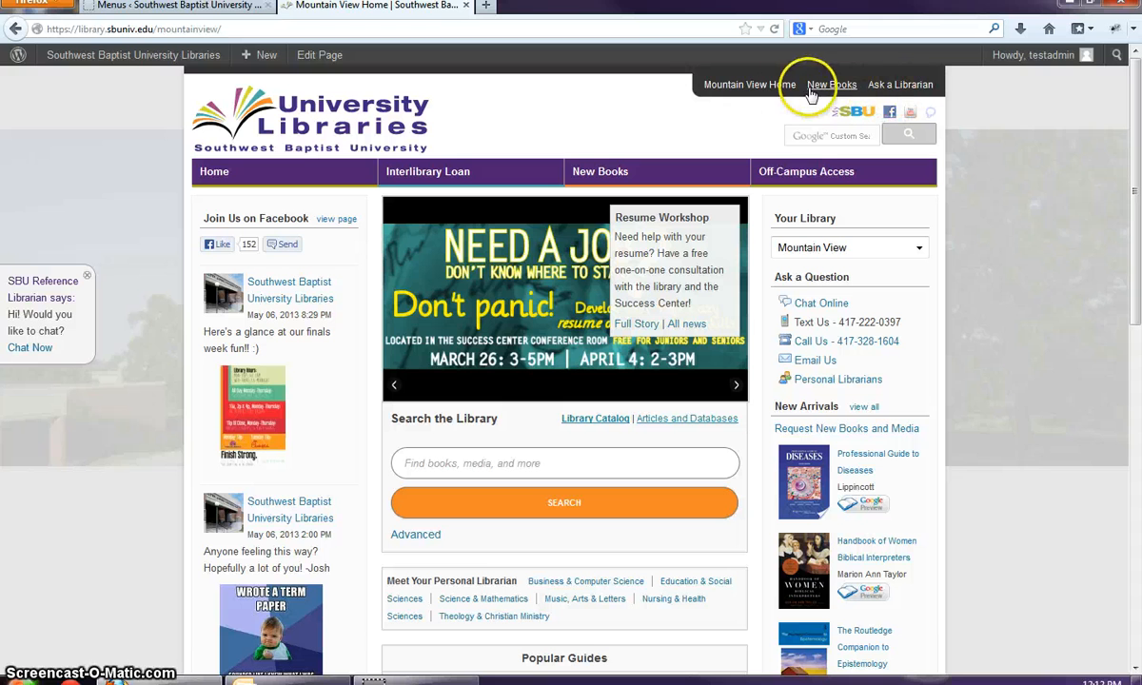
pyautogui.click(157, 7)
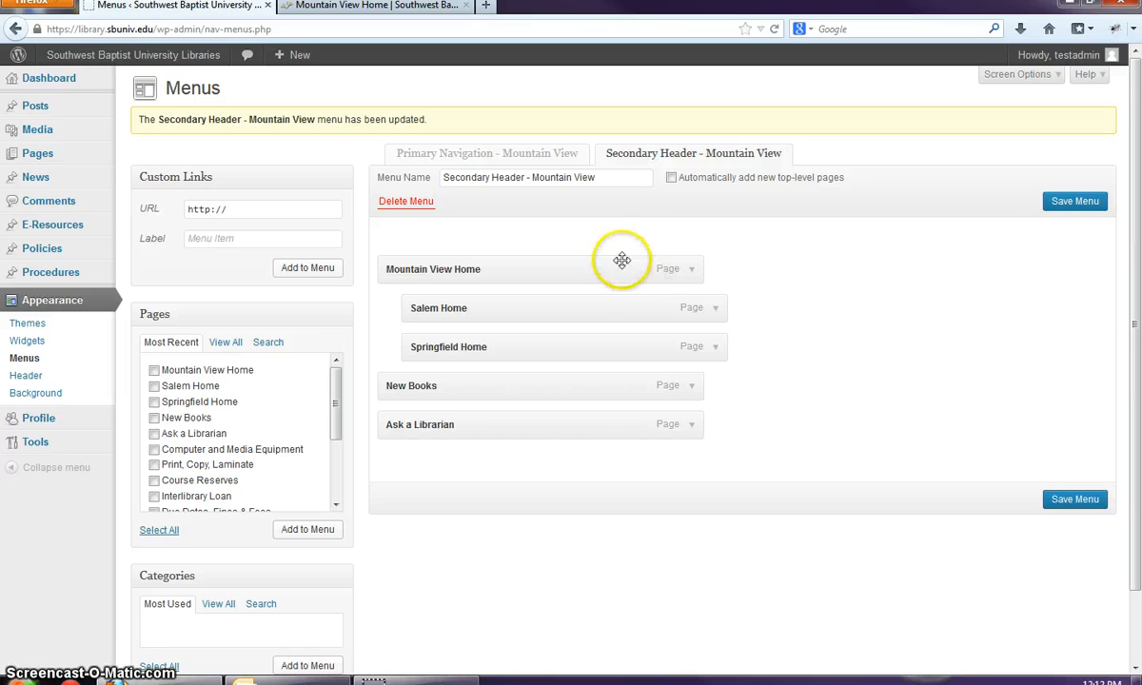
# - Remove Ask a Librarian, New Books, Springfield Home, Salem Home and Mountain View Home, then save the empty menu
pyautogui.scroll(-2, 658, 380)
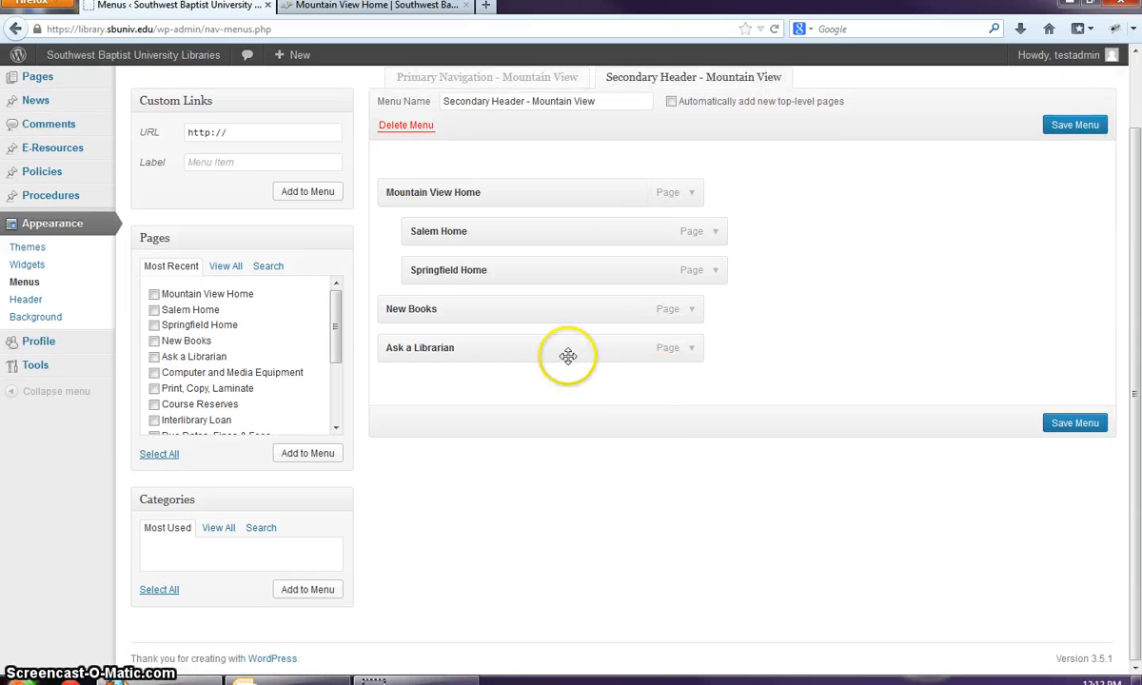
pyautogui.click(691, 351)
pyautogui.click(407, 462)
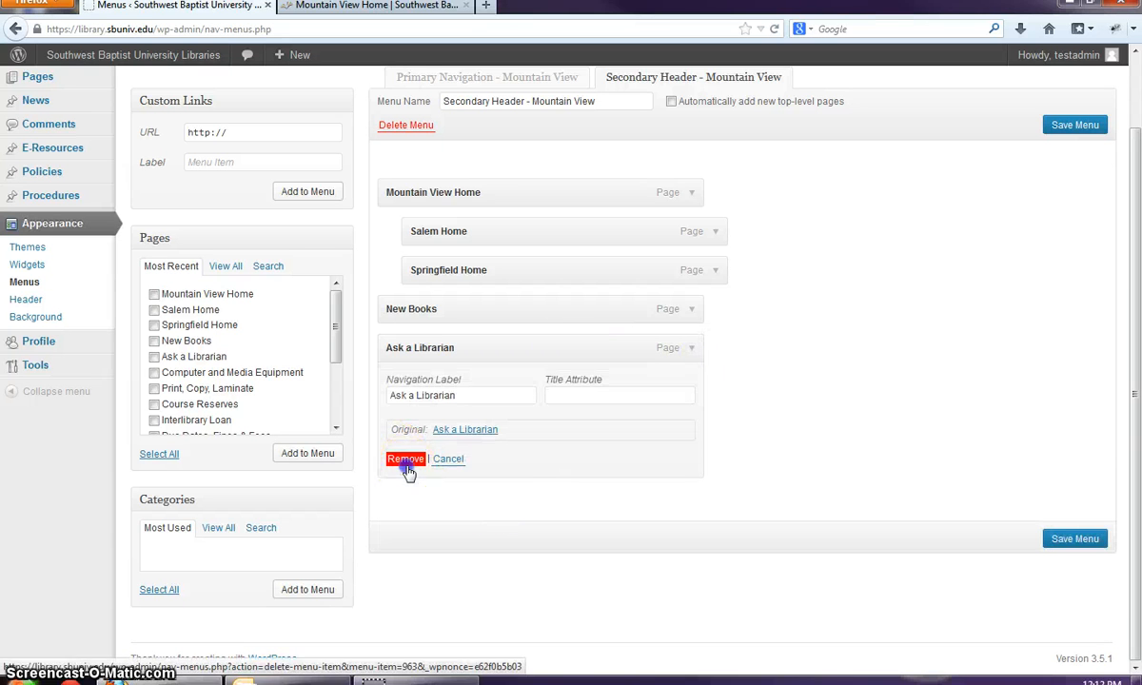
pyautogui.click(697, 312)
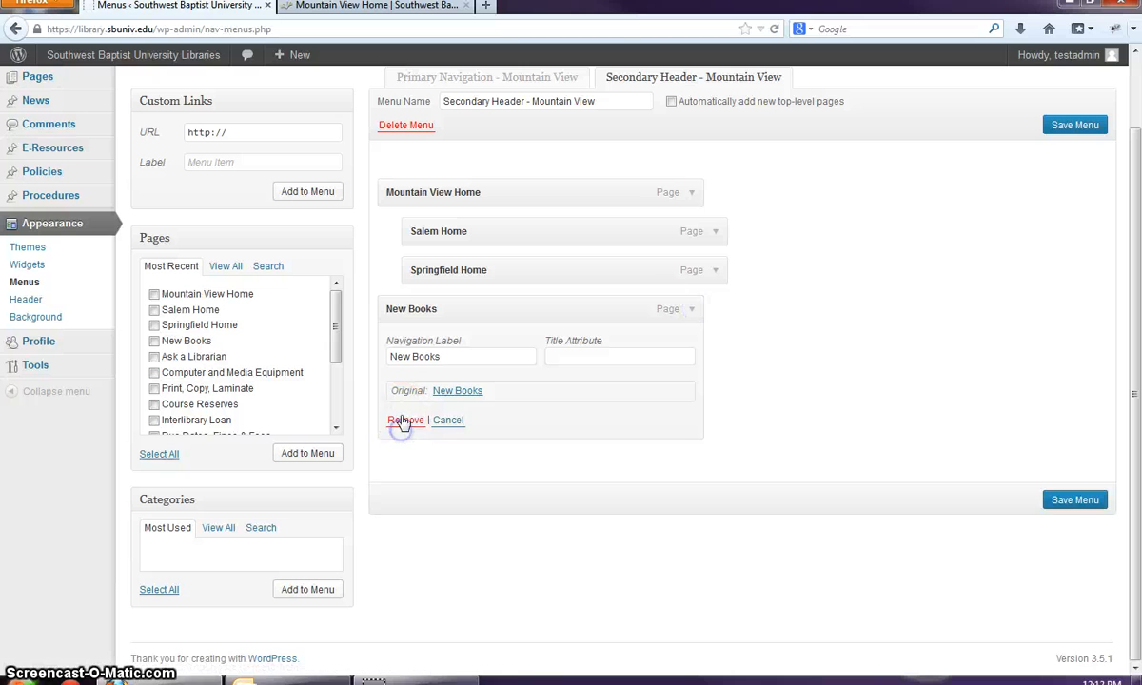
pyautogui.click(392, 423)
pyautogui.click(715, 271)
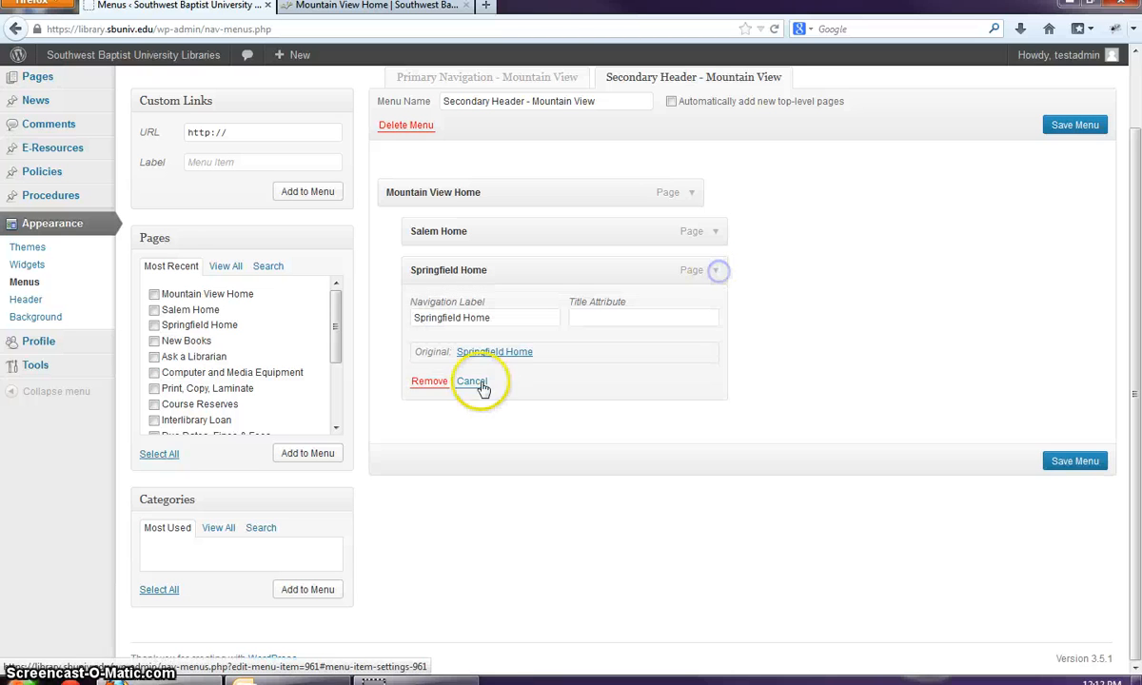
pyautogui.click(424, 384)
pyautogui.click(717, 231)
pyautogui.click(437, 338)
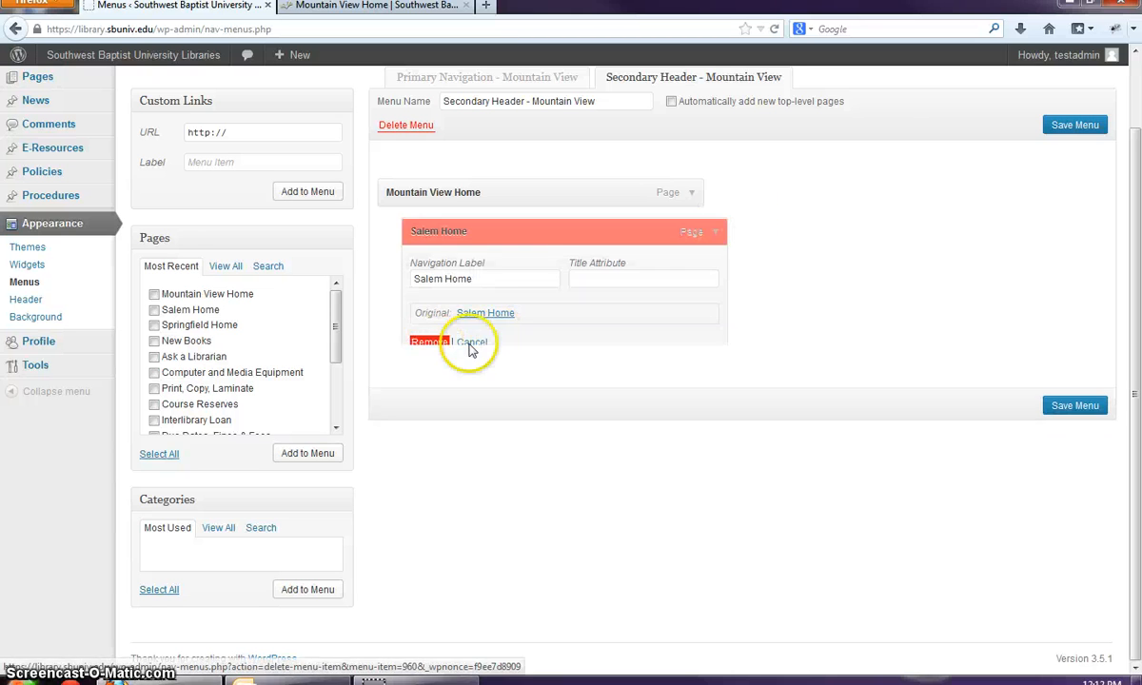
pyautogui.click(692, 193)
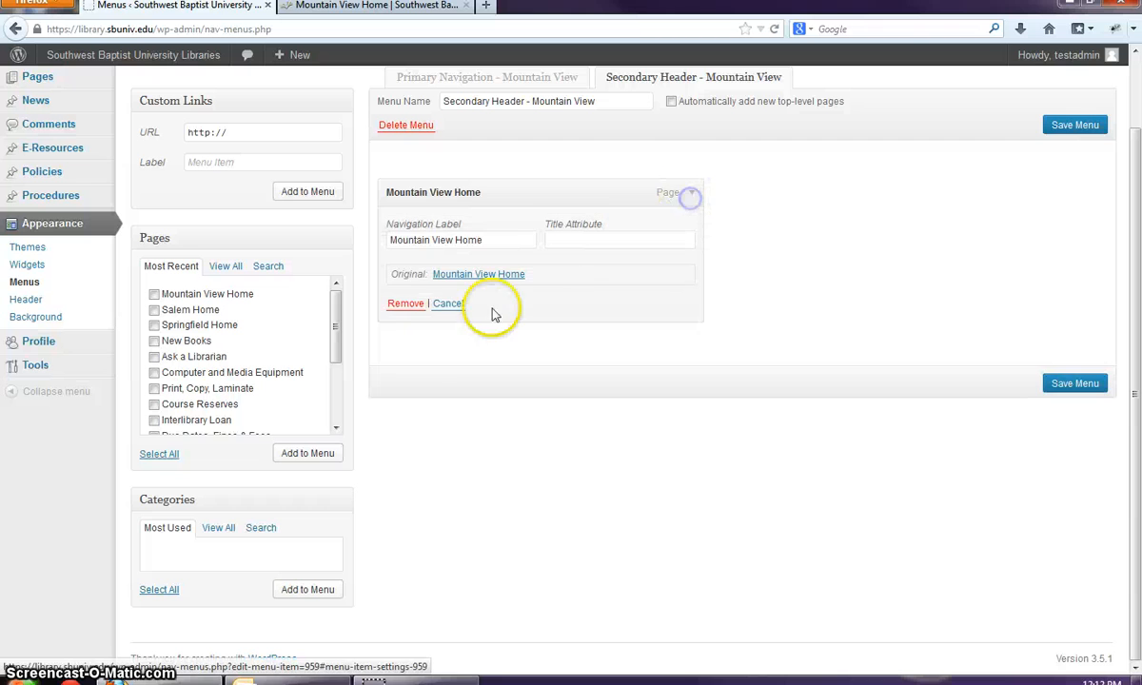
pyautogui.click(396, 306)
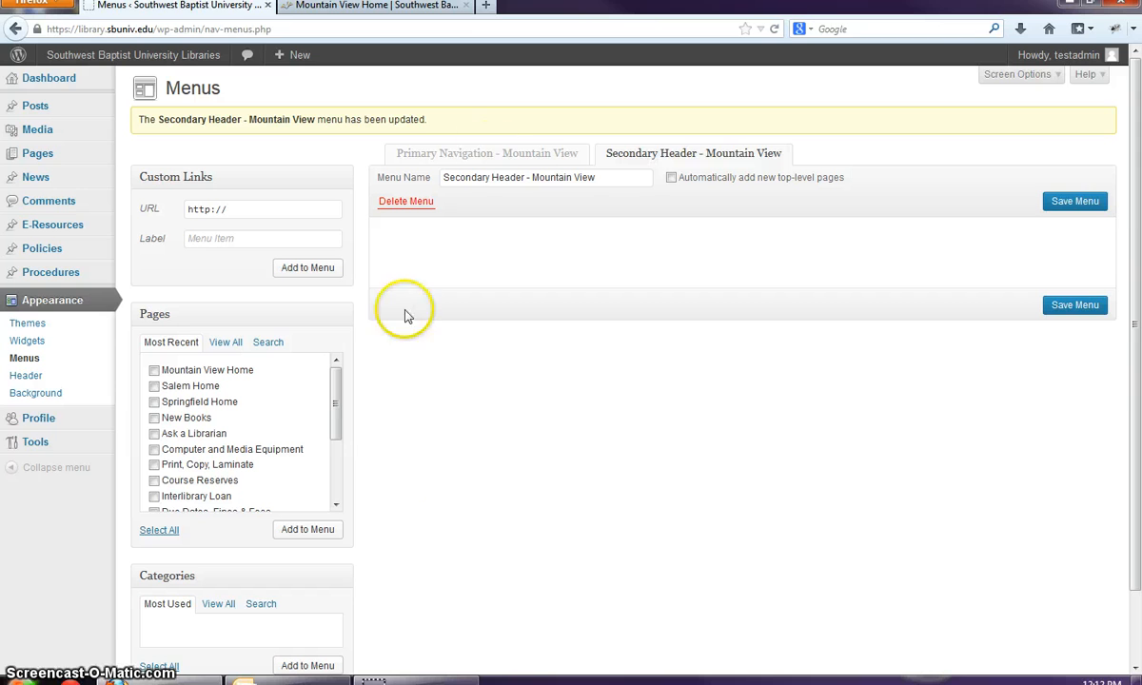
pyautogui.click(1094, 206)
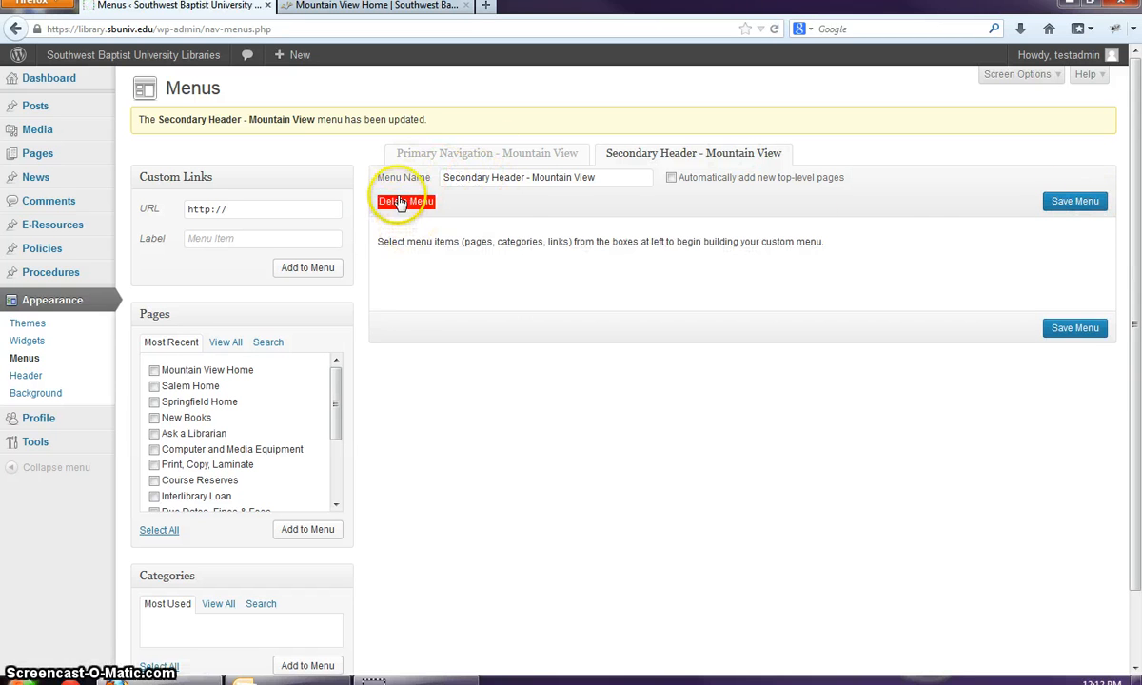
# - Open the Primary Navigation - Mountain View menu and check the live site's Your Library list, keeping Mountain View
pyautogui.click(451, 155)
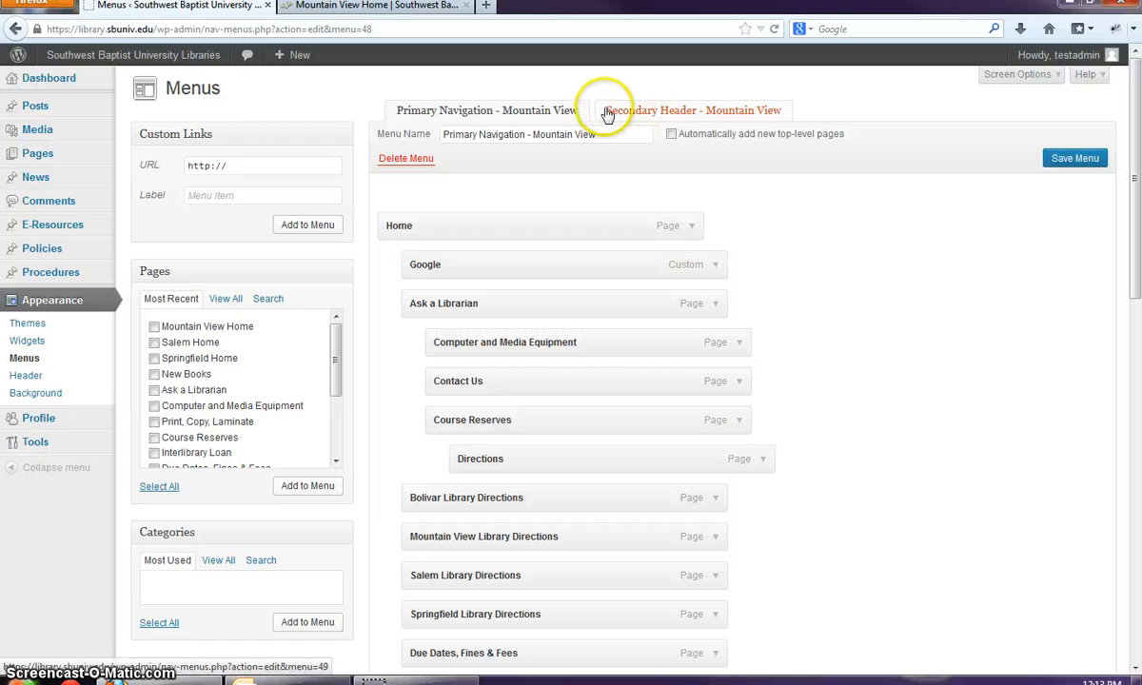
pyautogui.click(377, 9)
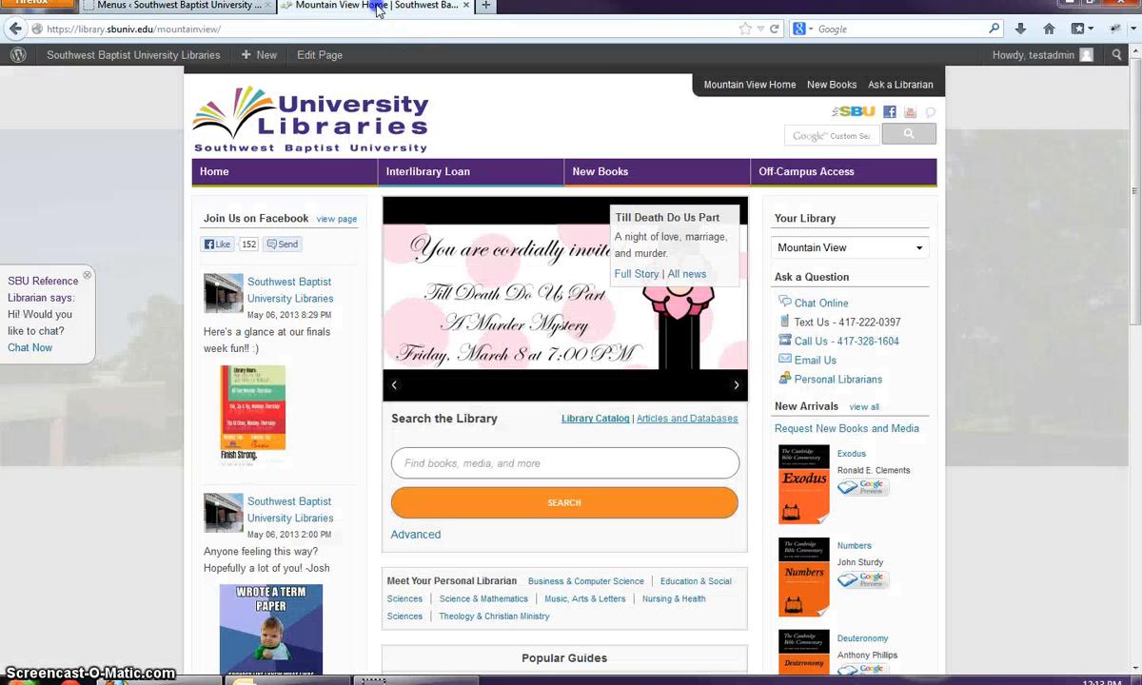
pyautogui.moveTo(809, 225)
pyautogui.click(880, 250)
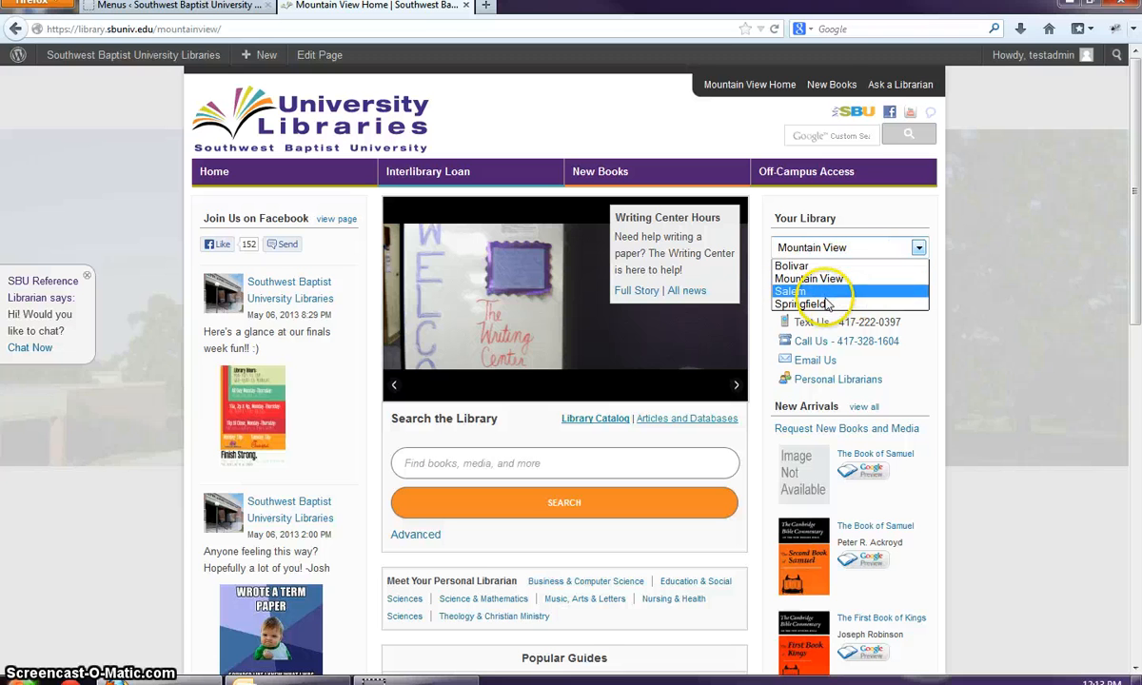
pyautogui.click(916, 279)
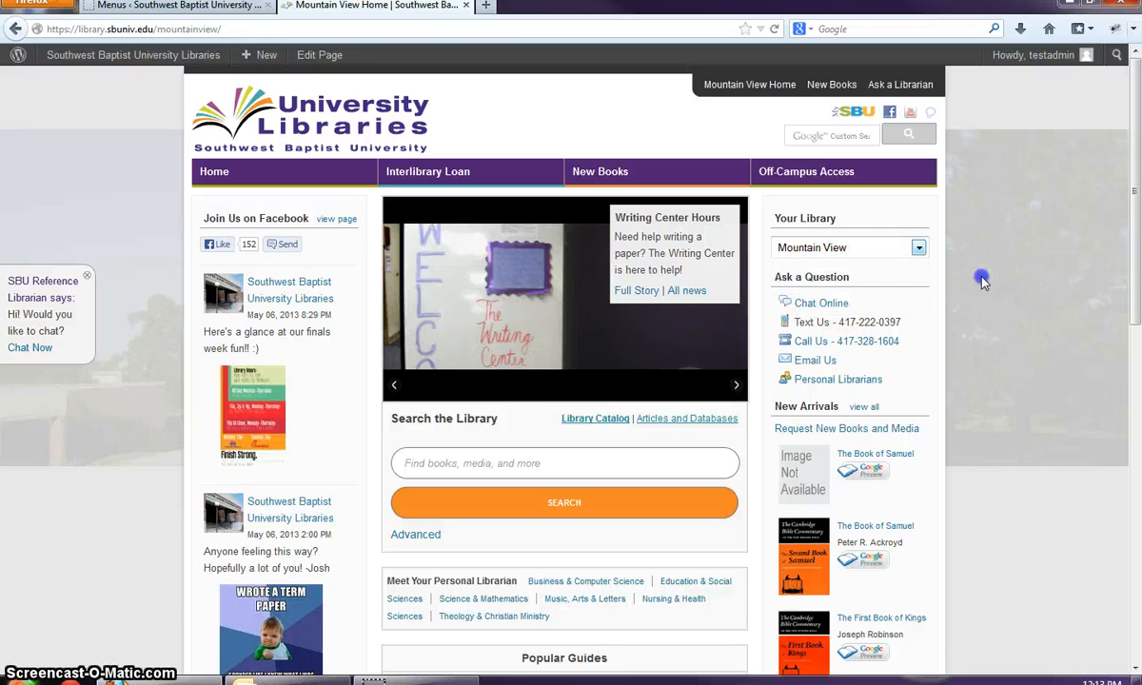
pyautogui.click(213, 10)
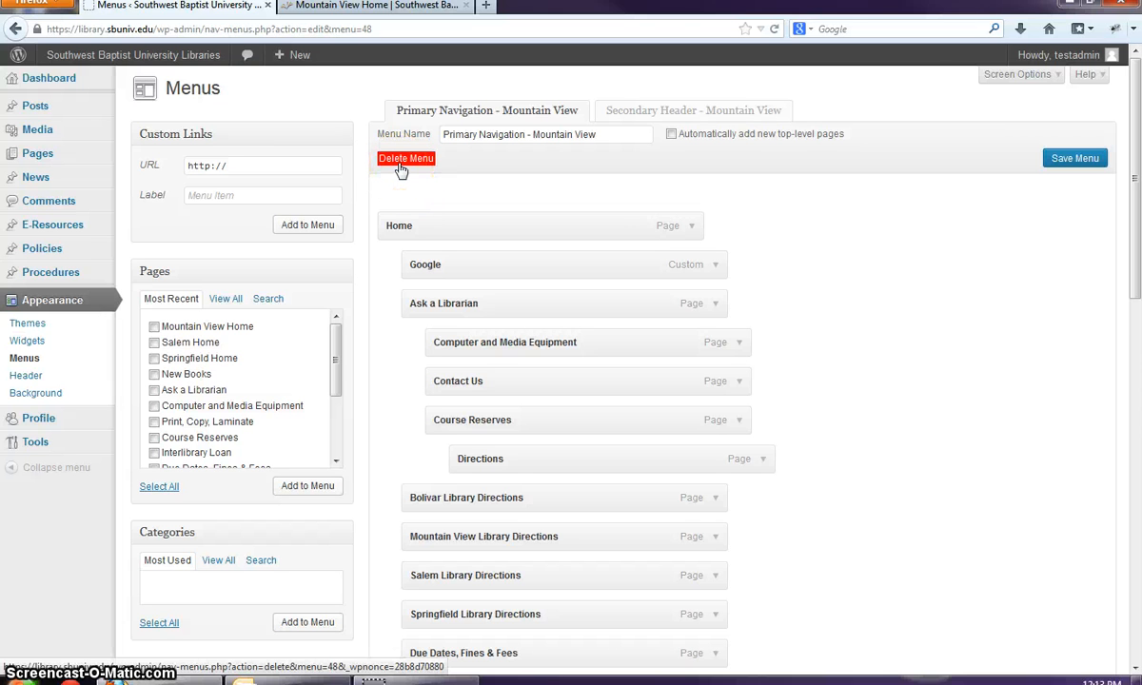
# - Remove the Home and Google items from the primary navigation, then view the live Mountain View homepage
pyautogui.click(691, 226)
pyautogui.click(392, 335)
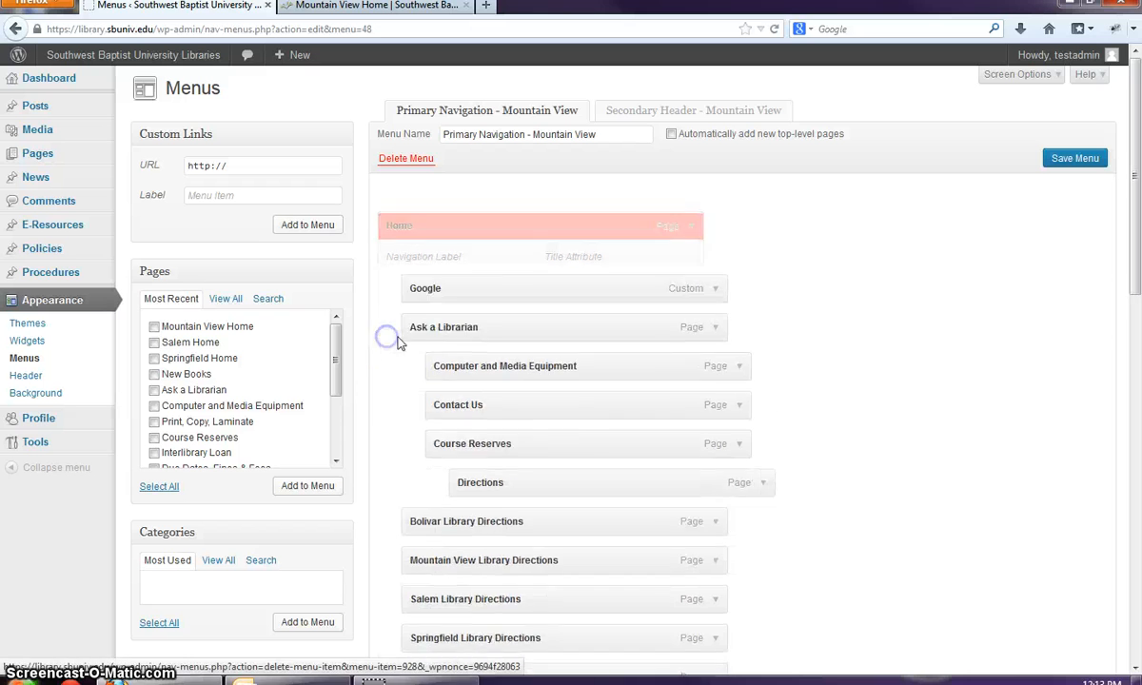
pyautogui.click(690, 228)
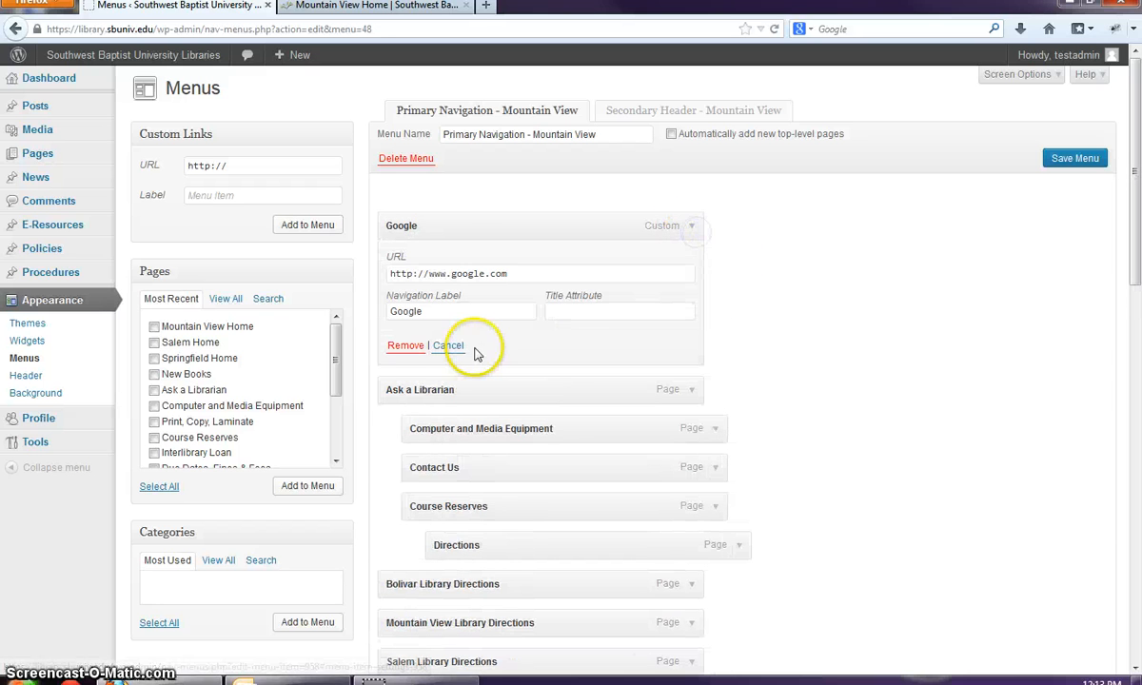
pyautogui.click(391, 348)
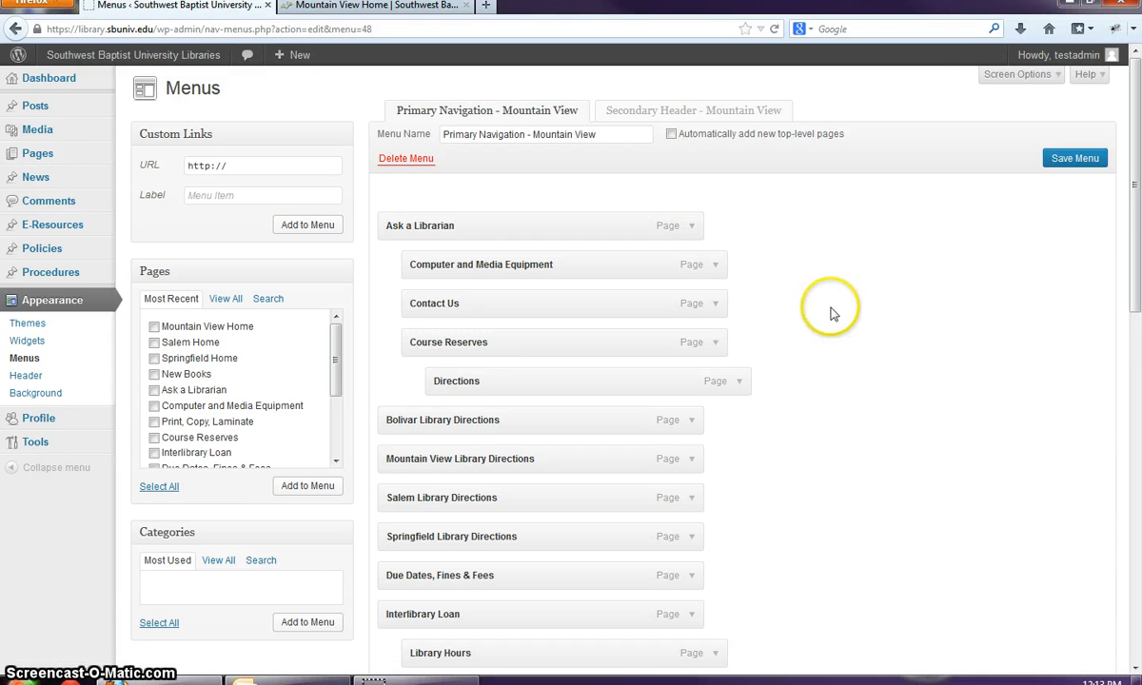
pyautogui.click(435, 9)
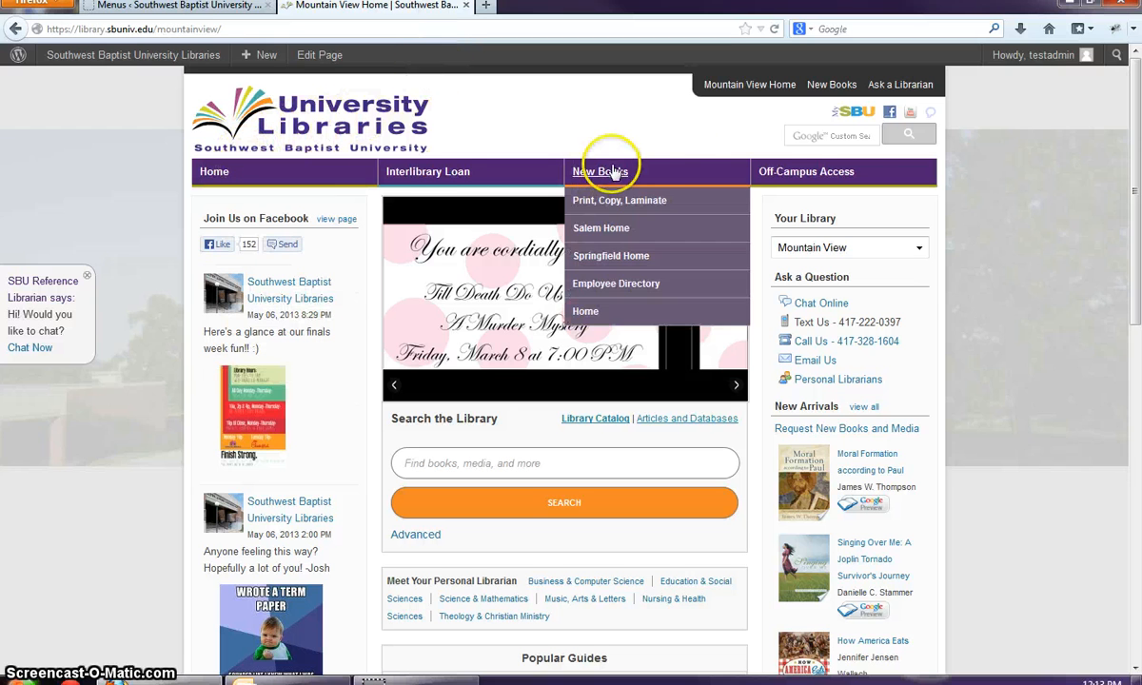
# - Switch the live library site to Bolivar, browse its menus, and go back to the menu editor
pyautogui.moveTo(401, 184)
pyautogui.moveTo(268, 184)
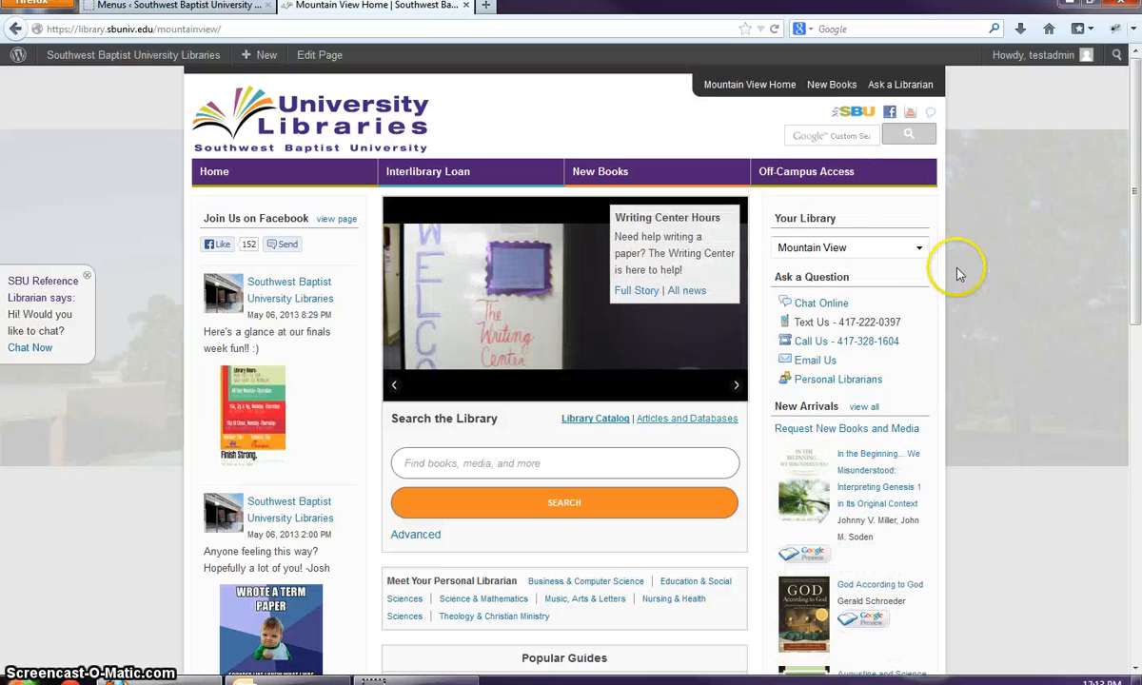
pyautogui.click(910, 250)
pyautogui.click(867, 267)
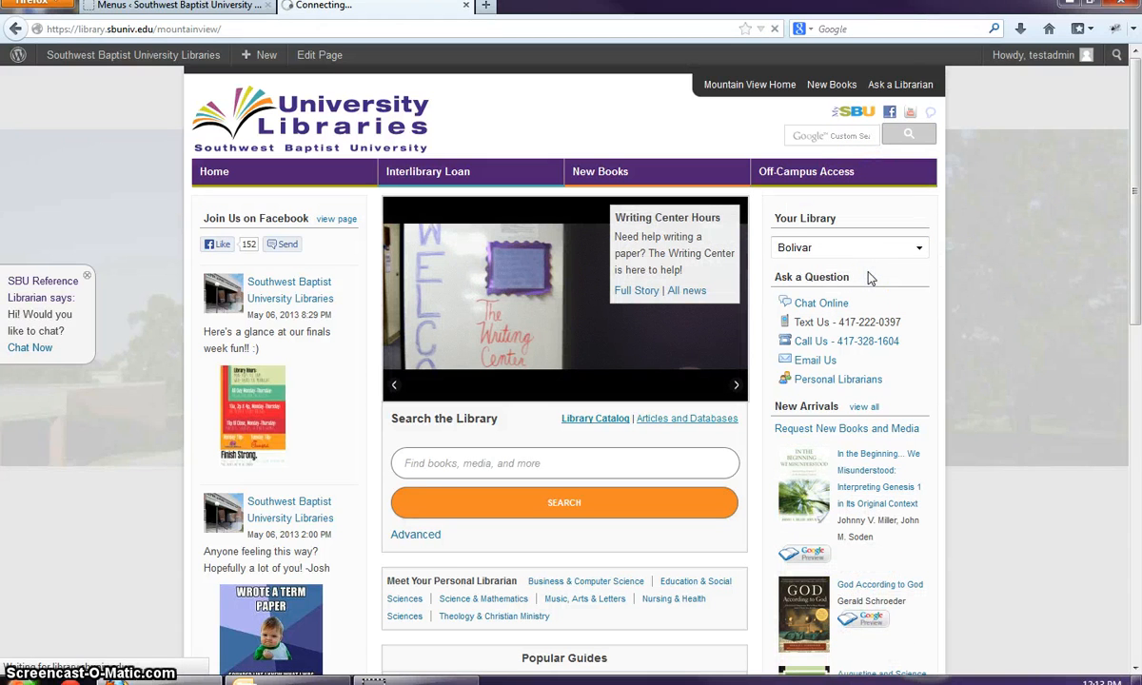
pyautogui.click(846, 249)
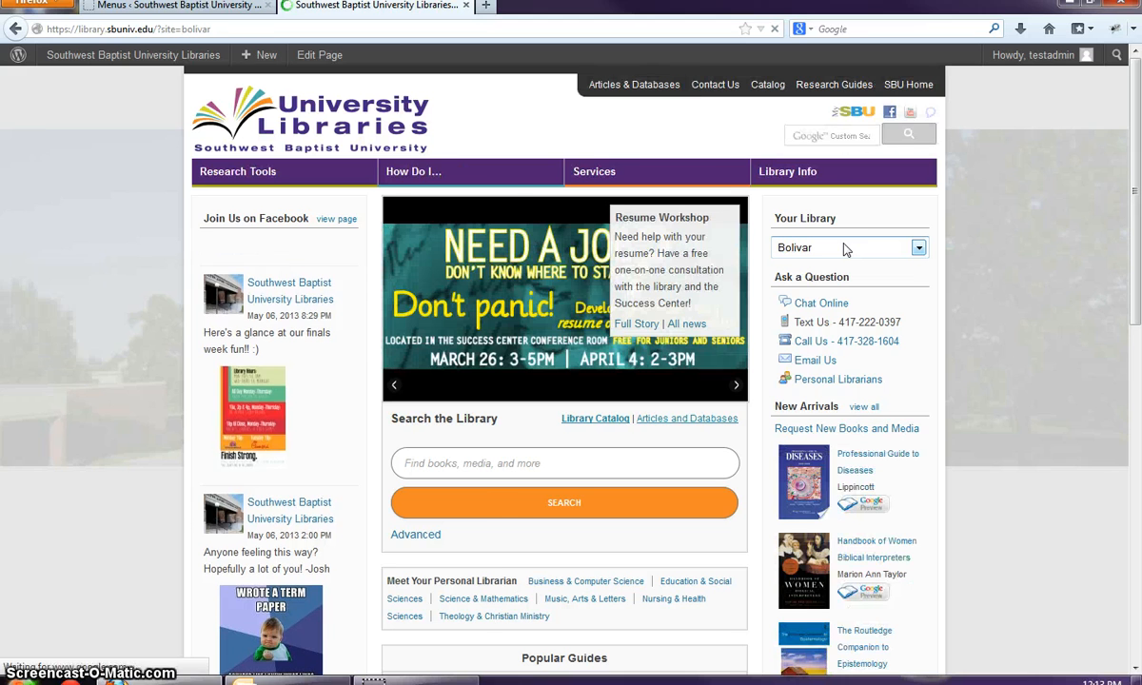
pyautogui.moveTo(357, 183)
pyautogui.moveTo(288, 485)
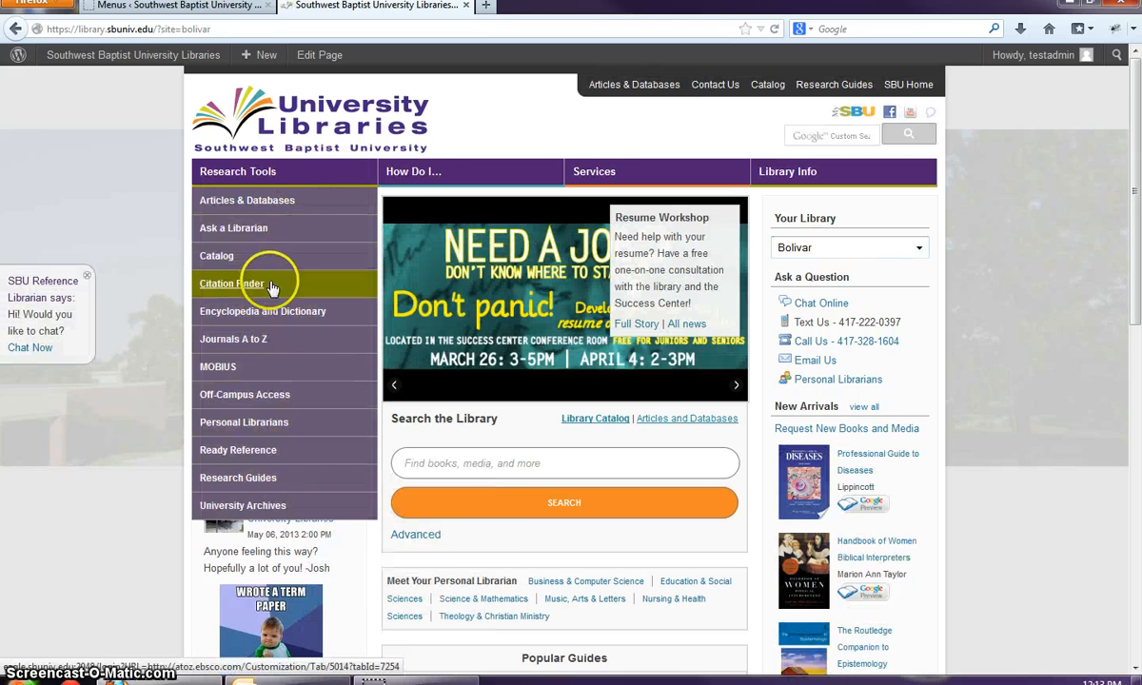
pyautogui.moveTo(419, 168)
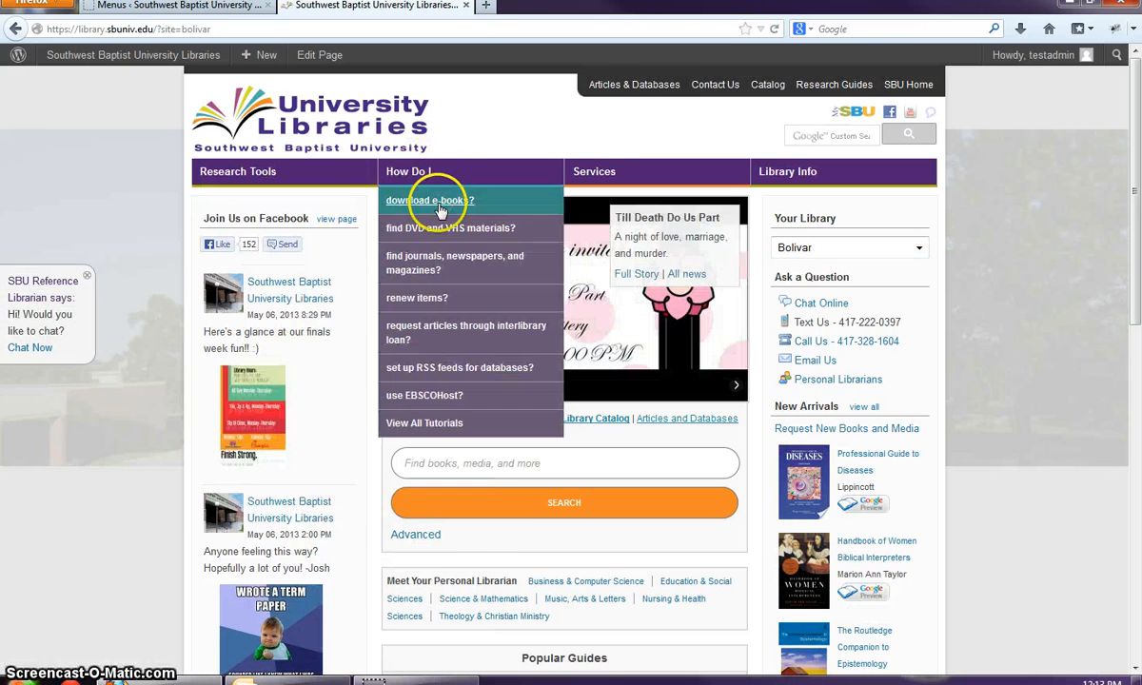
pyautogui.click(181, 6)
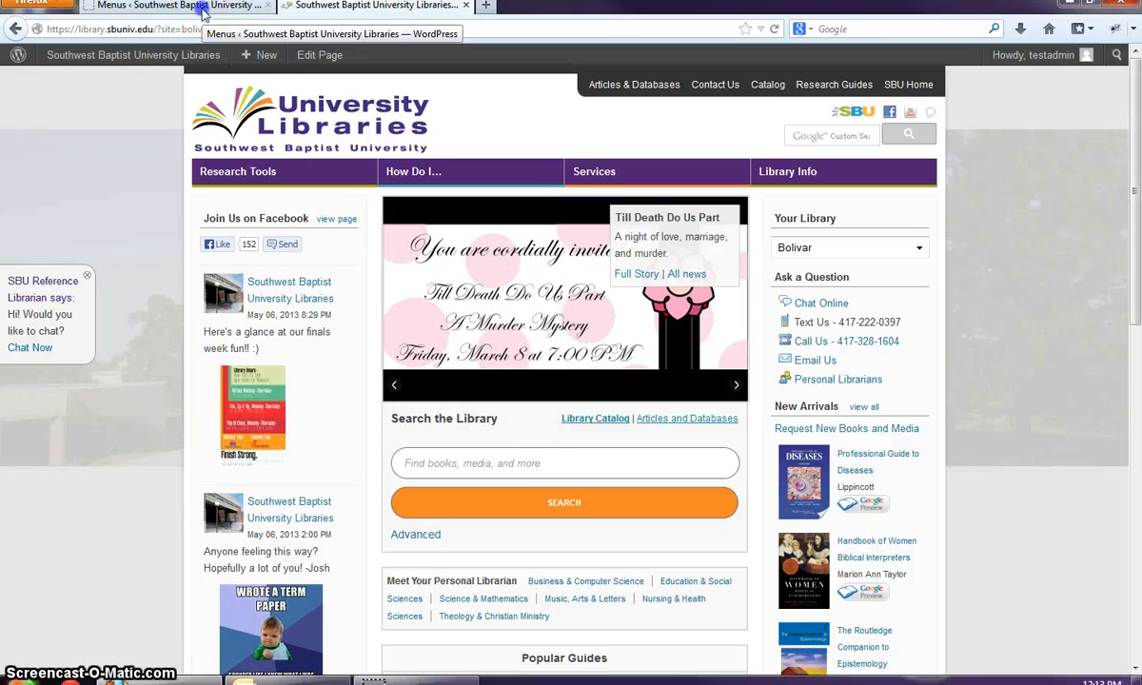